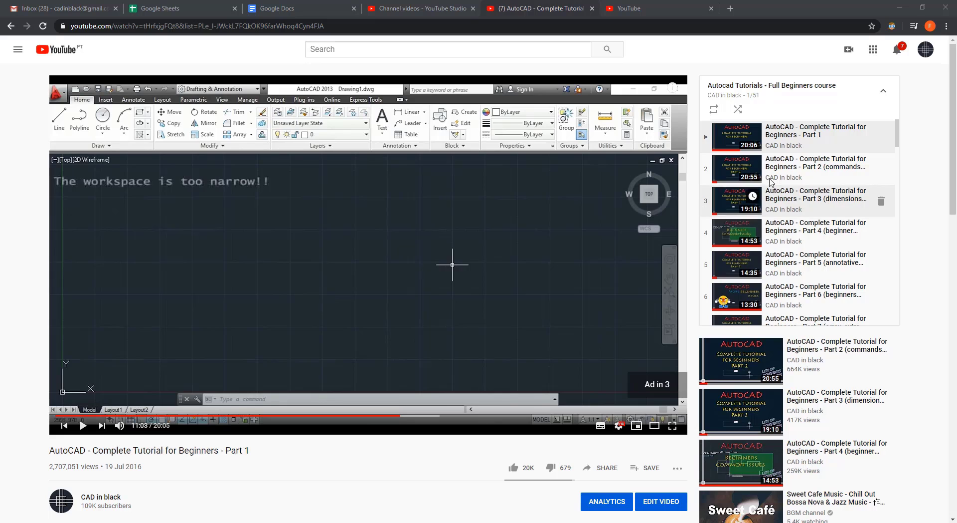
left_click_drag(901, 134, 896, 273)
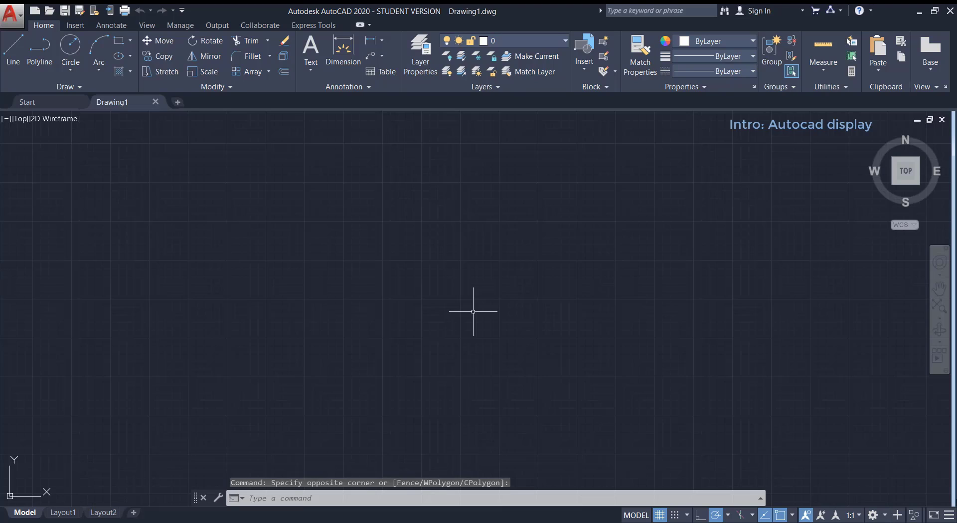
Examine the file commands, the Insert tools, the additional Draw tools and the Properties palette to learn the layout of the AutoCAD interface
left_click(14, 18)
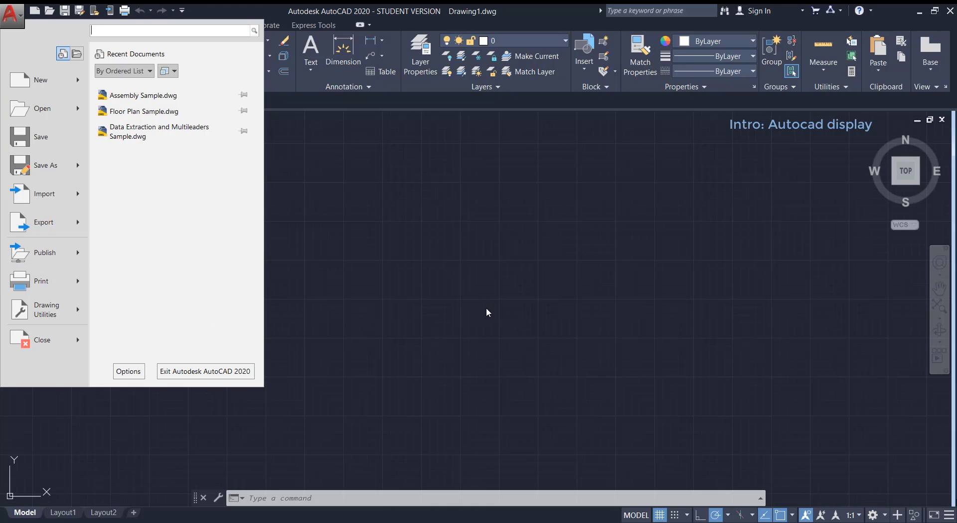
left_click(502, 304)
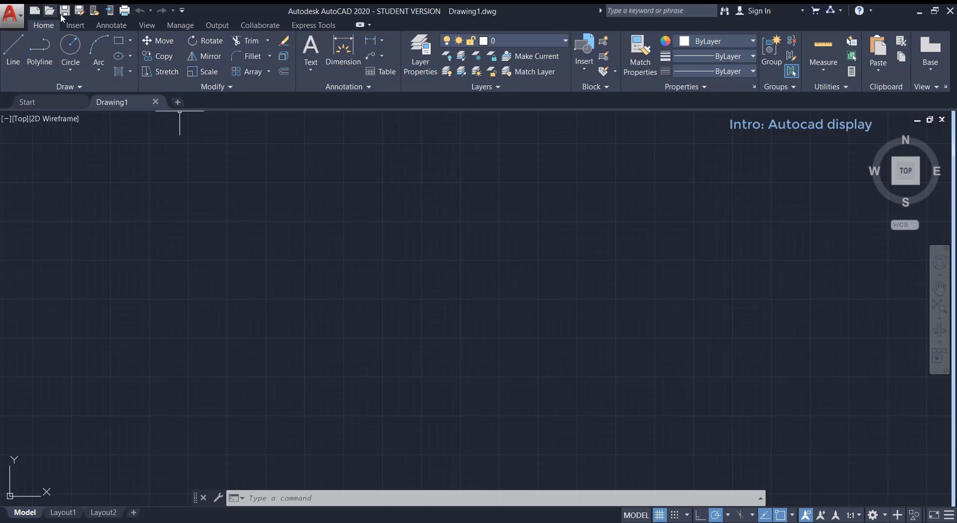
left_click(74, 25)
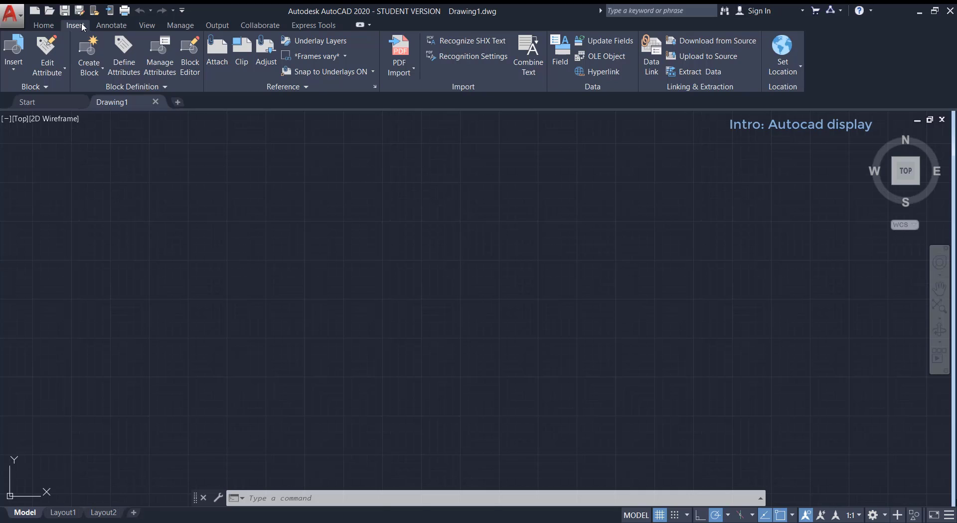
left_click(42, 26)
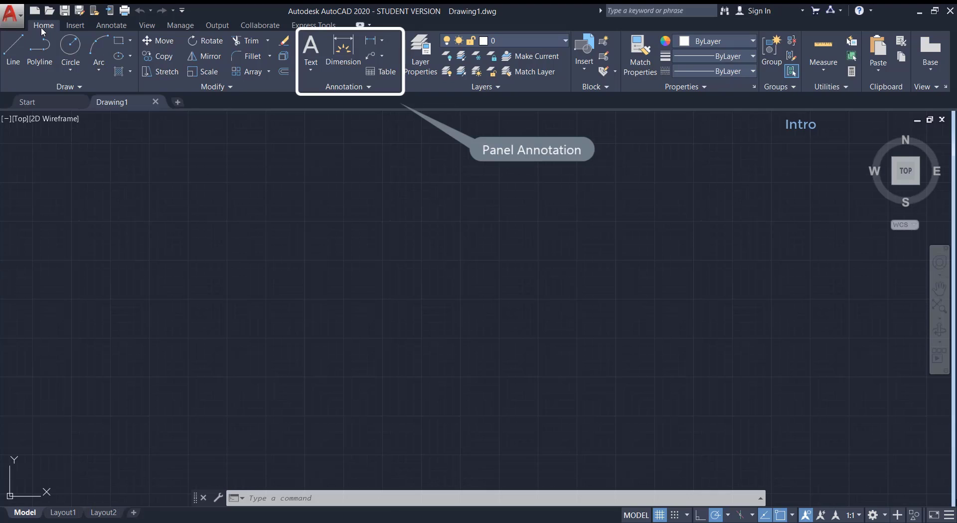
left_click(81, 89)
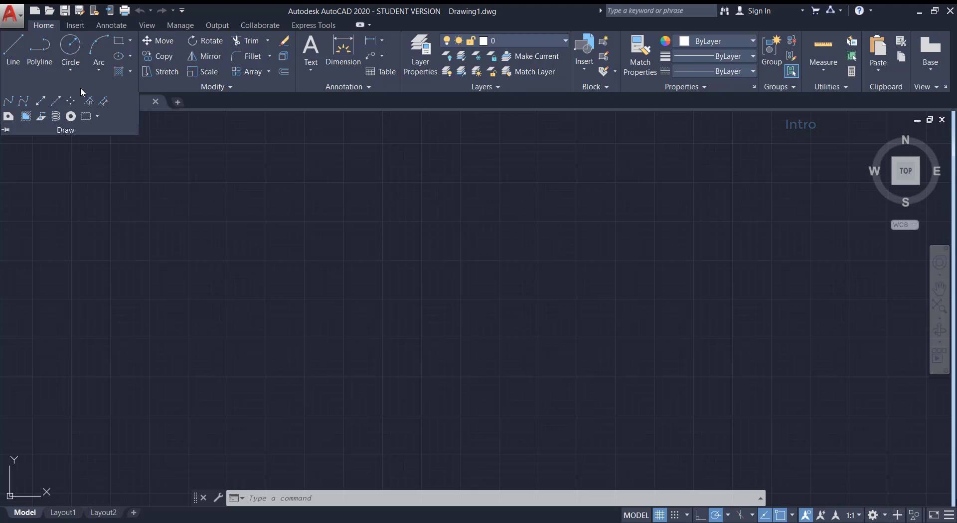
left_click(173, 135)
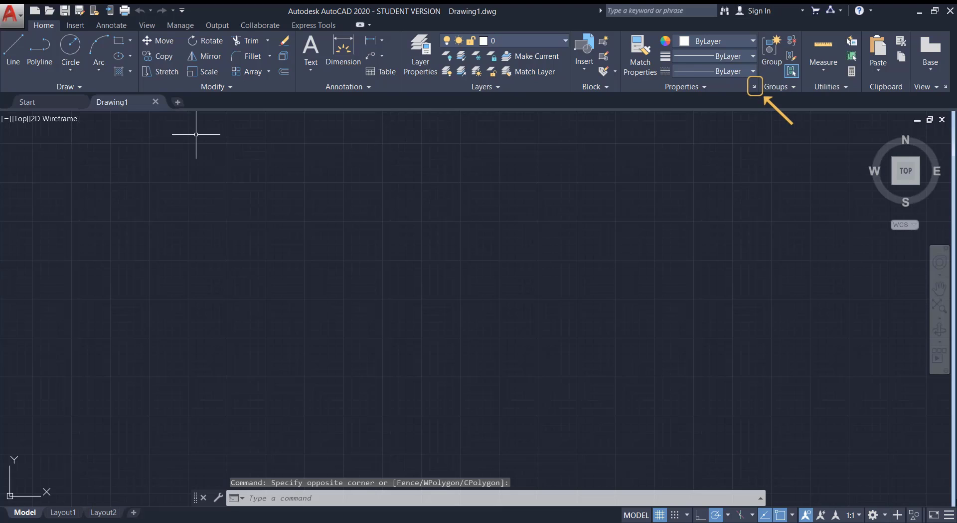
left_click(755, 86)
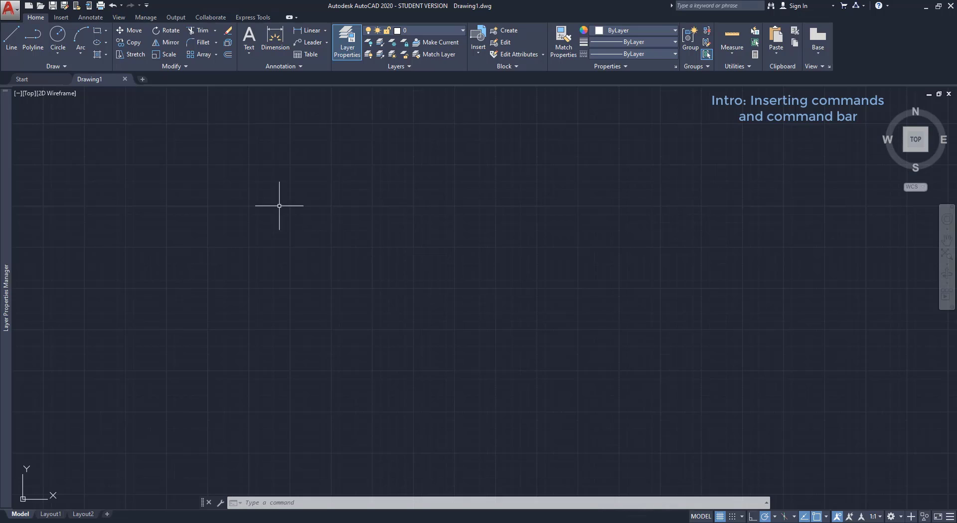
Draw a single line sloping gently upward to the right across the middle of the empty drawing
left_click(12, 38)
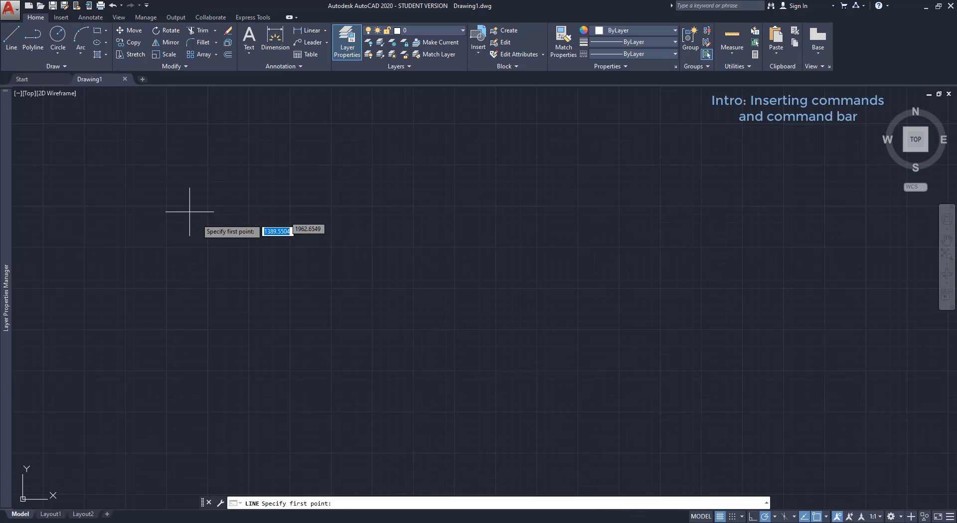
left_click(254, 260)
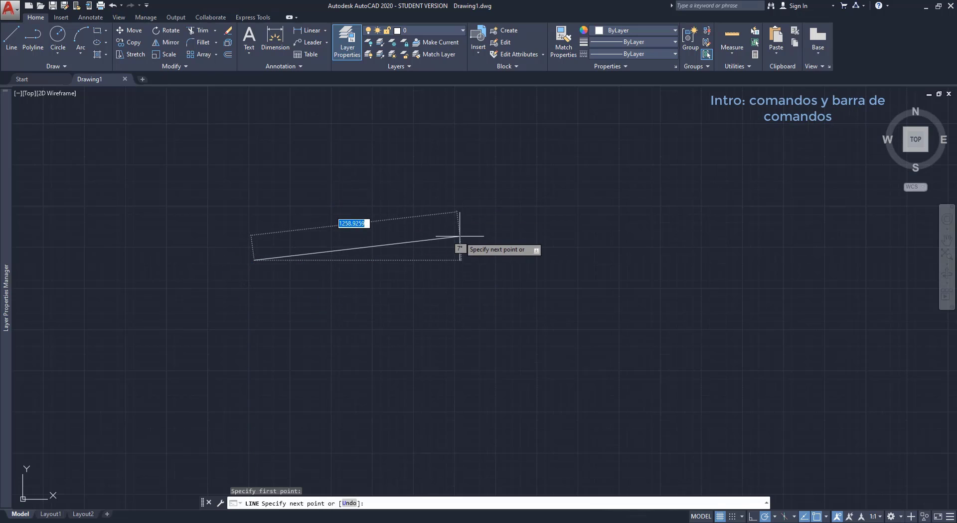
left_click(537, 193)
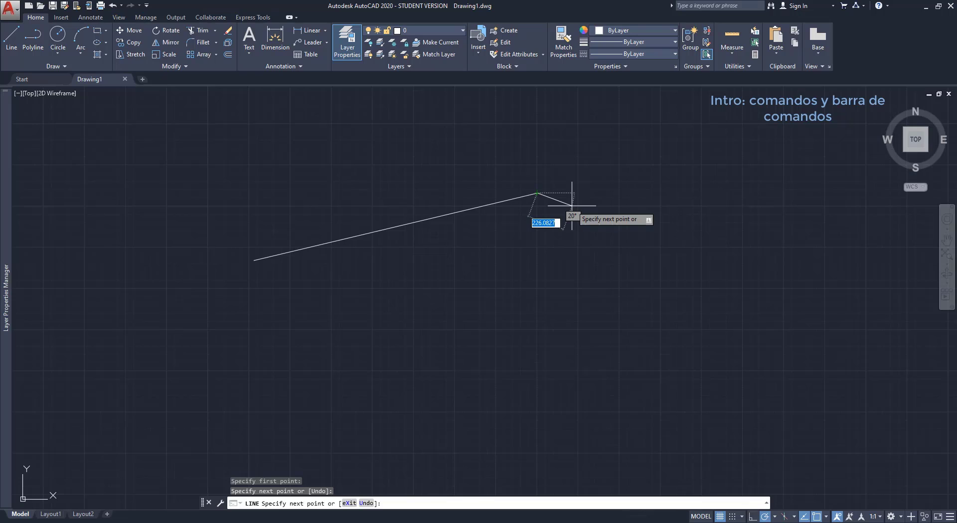
key("Escape")
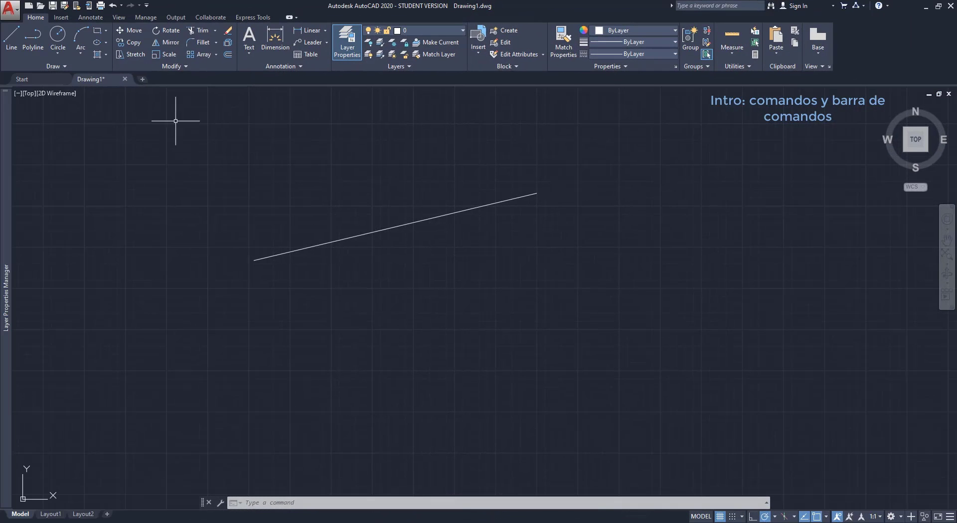
Draw a second single line with the Line command, sloping gently downward to the right
left_click(10, 35)
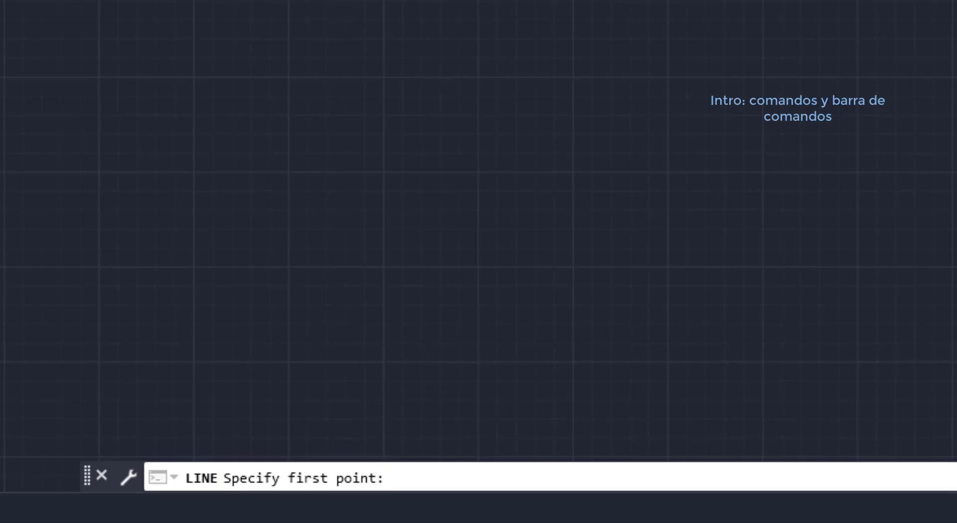
left_click(358, 244)
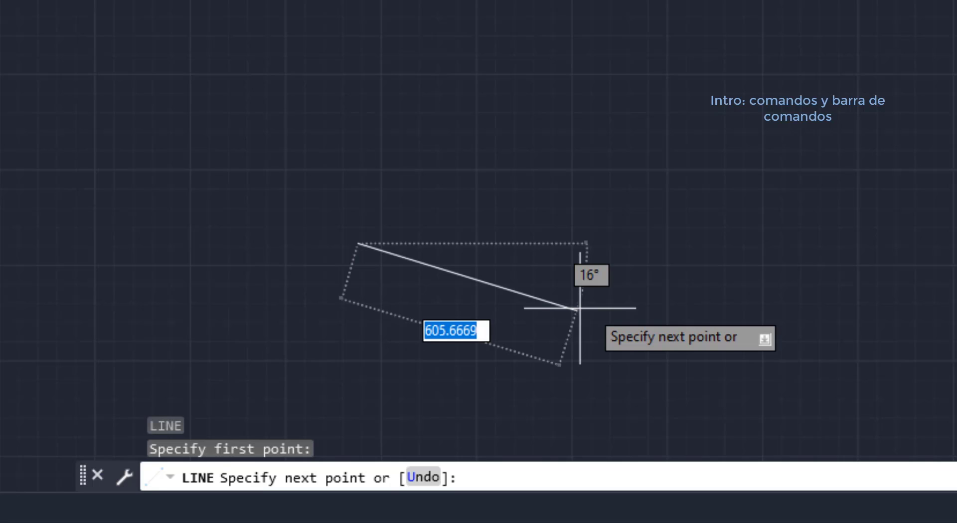
left_click(615, 294)
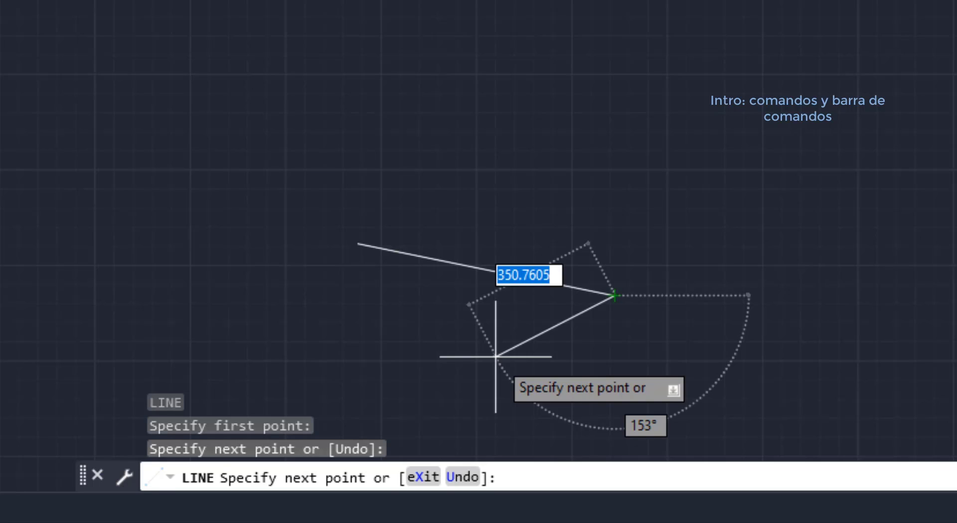
key("Escape")
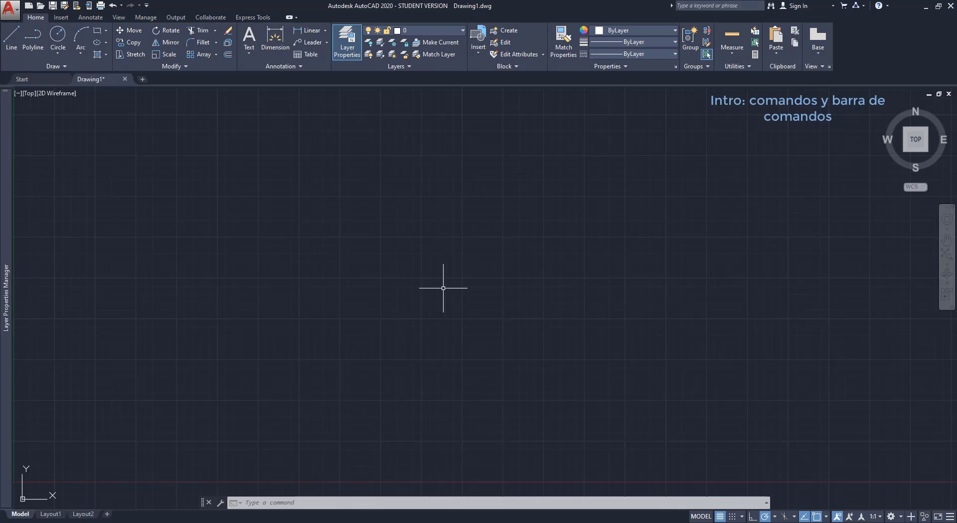
Draw a single horizontal line running right from the middle of the empty drawing area with the LINE command
type("LINE")
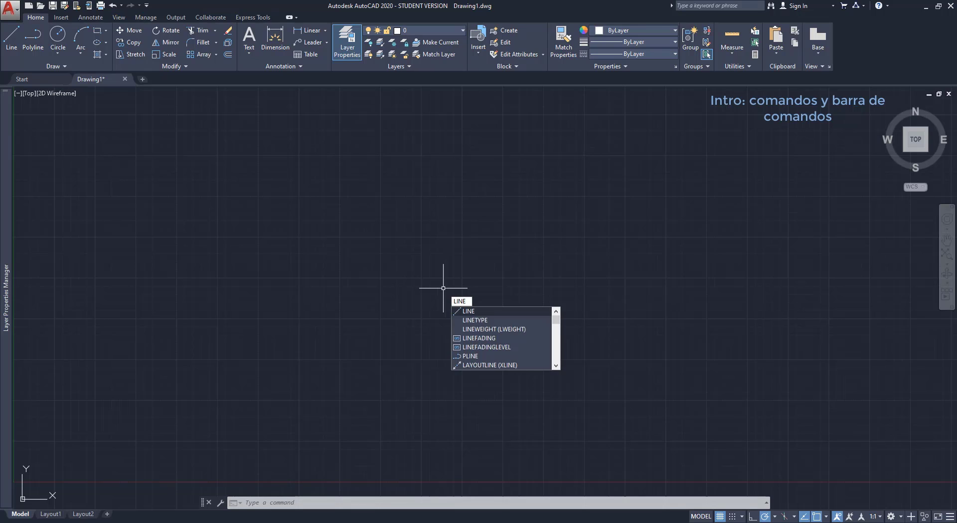
key("Return")
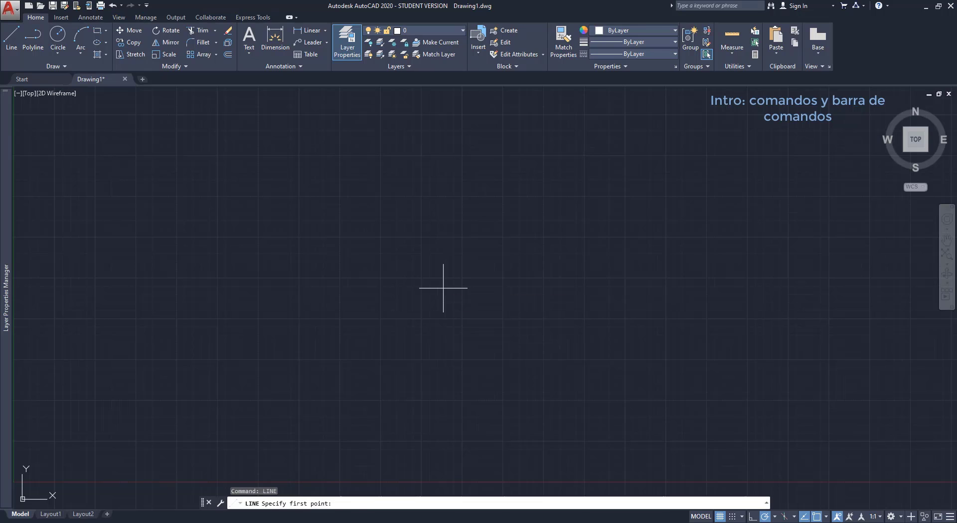
left_click(443, 288)
left_click(632, 287)
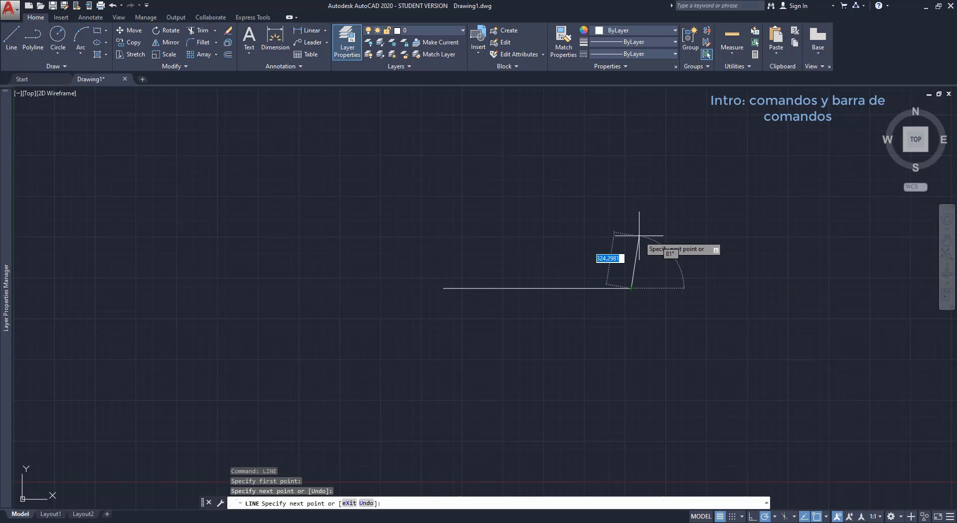
key("Escape")
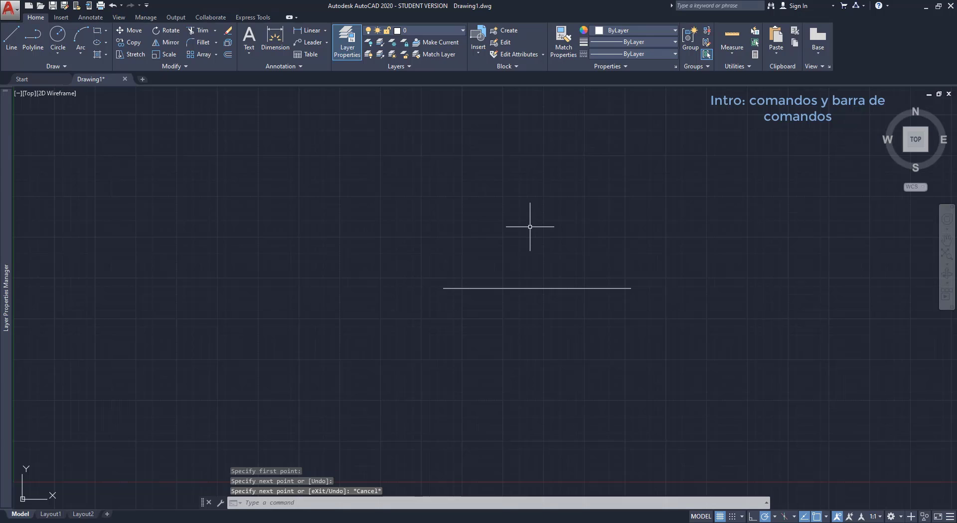
Draw a circle by centre and radius above and to the left of the horizontal line with the CIRCLE command
type("CIRCLE")
key("Return")
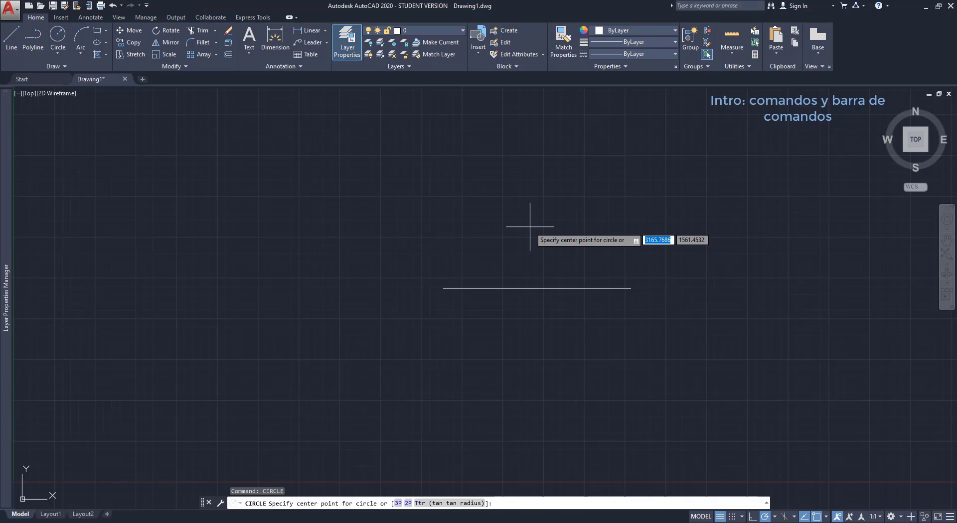
left_click(383, 216)
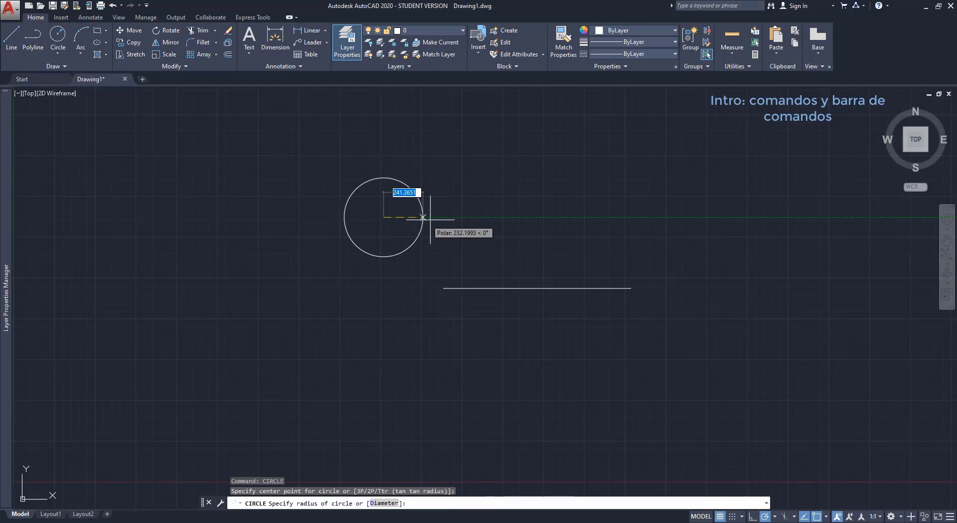
left_click(466, 216)
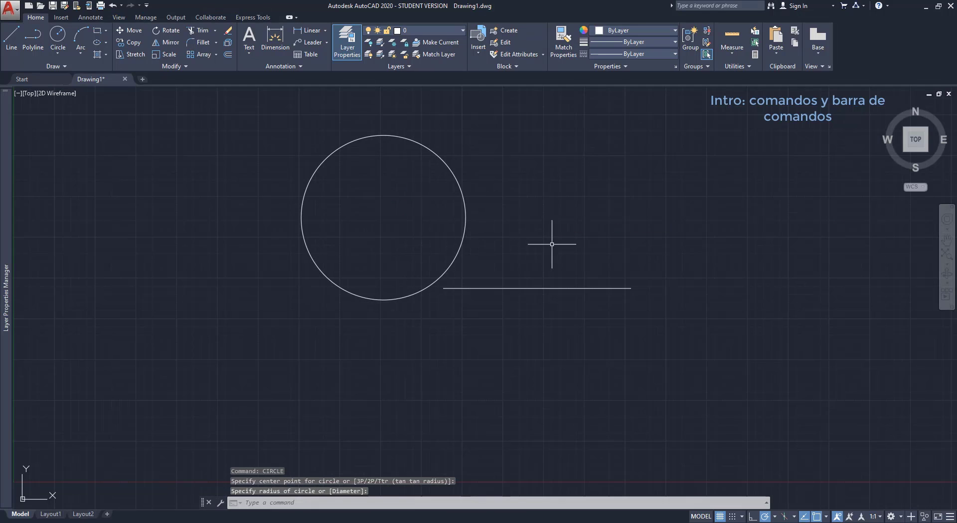
key("Escape")
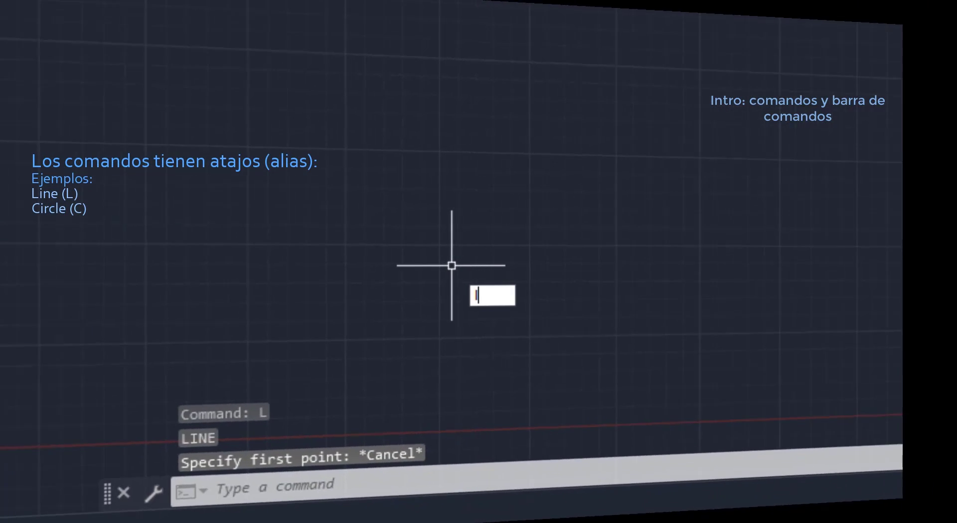
type("L")
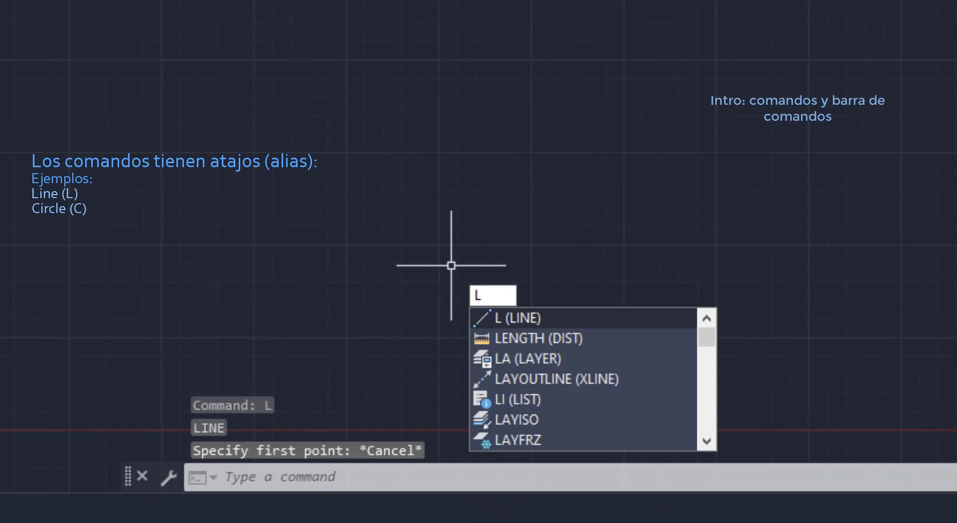
key("Return")
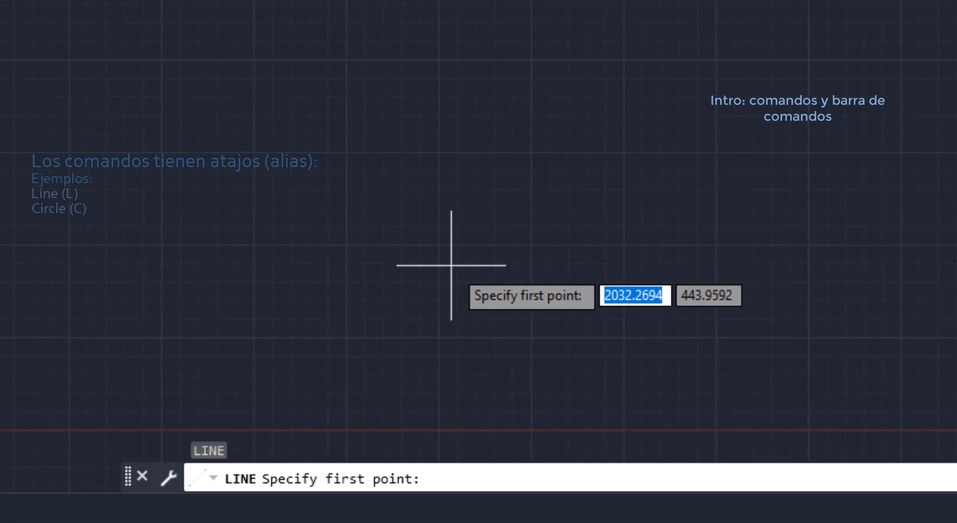
key("Escape")
type("C")
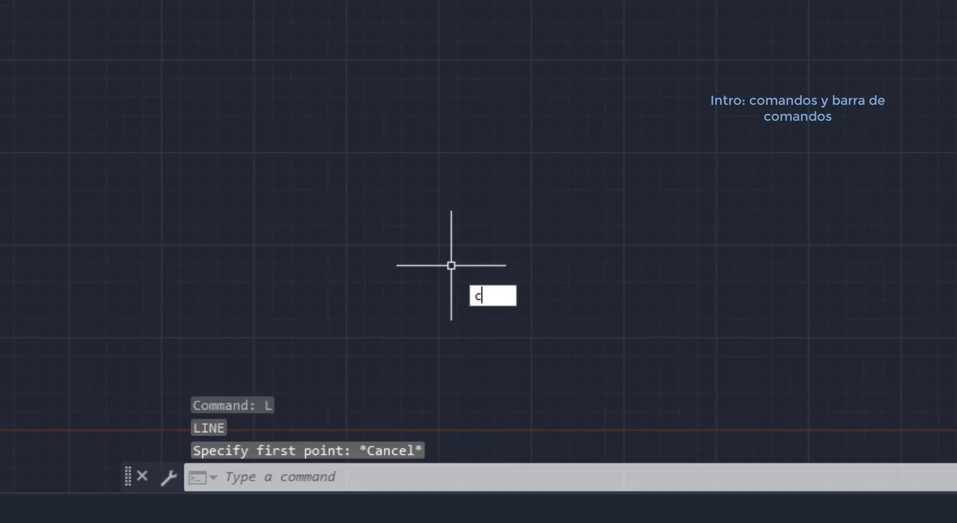
key("Return")
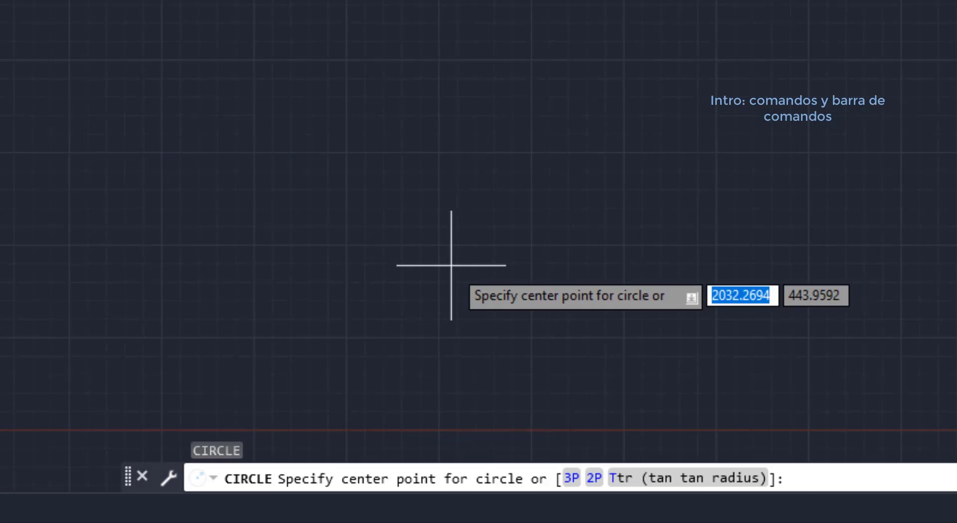
key("Escape")
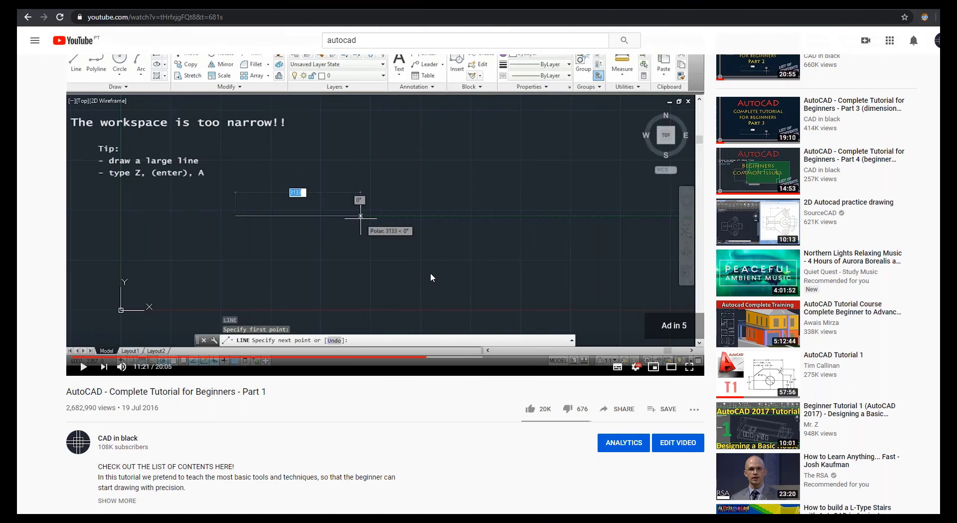
Read the full description of the video "AutoCAD - Complete Tutorial for Beginners - Part 1" on YouTube
scroll(430, 272, "down", 3)
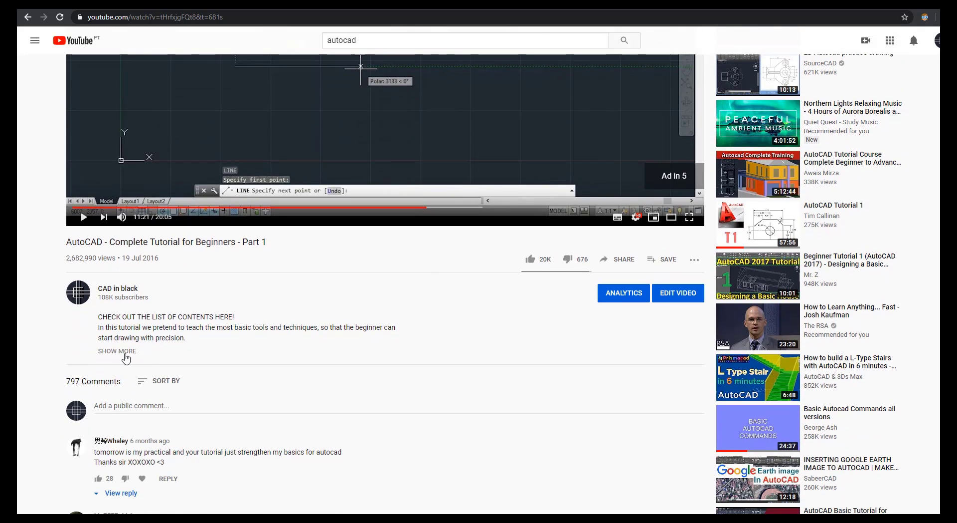
left_click(122, 351)
scroll(277, 361, "down", 3)
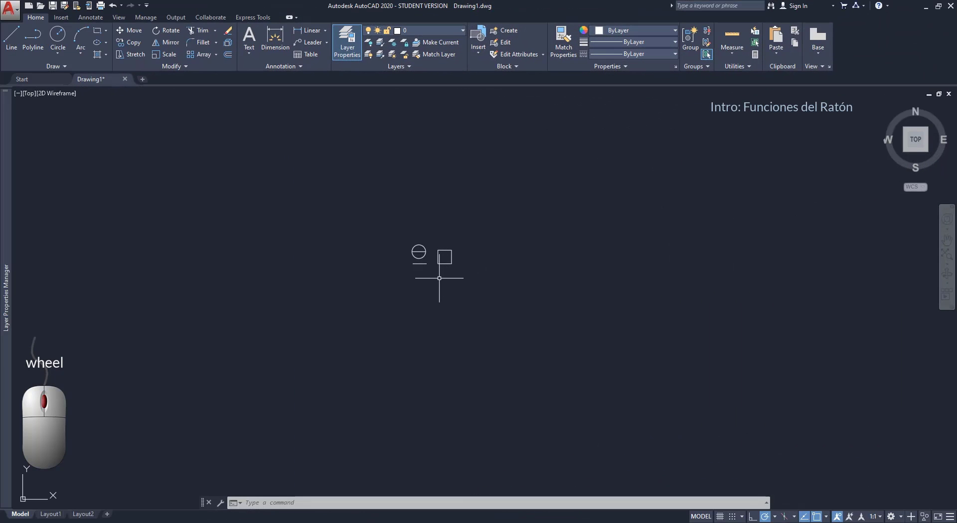
scroll(435, 264, "up", 4)
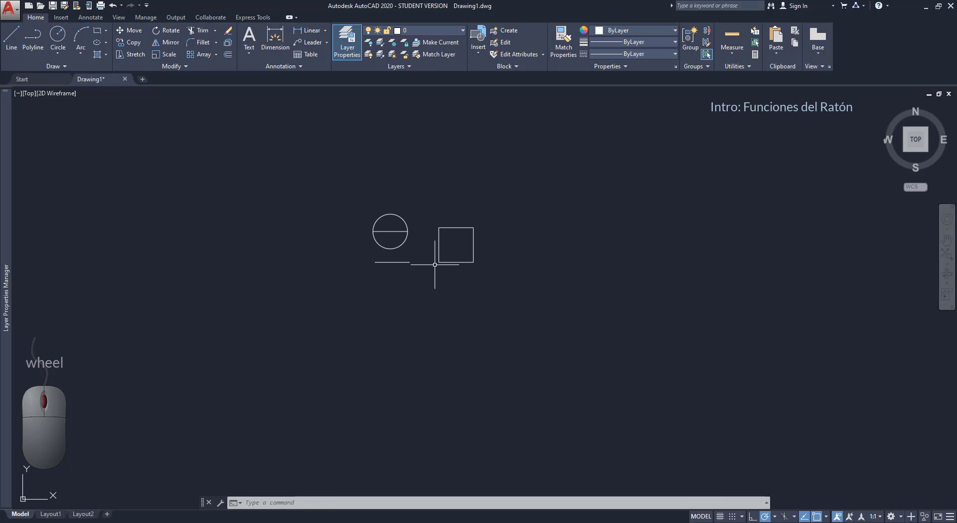
scroll(435, 264, "up", 8)
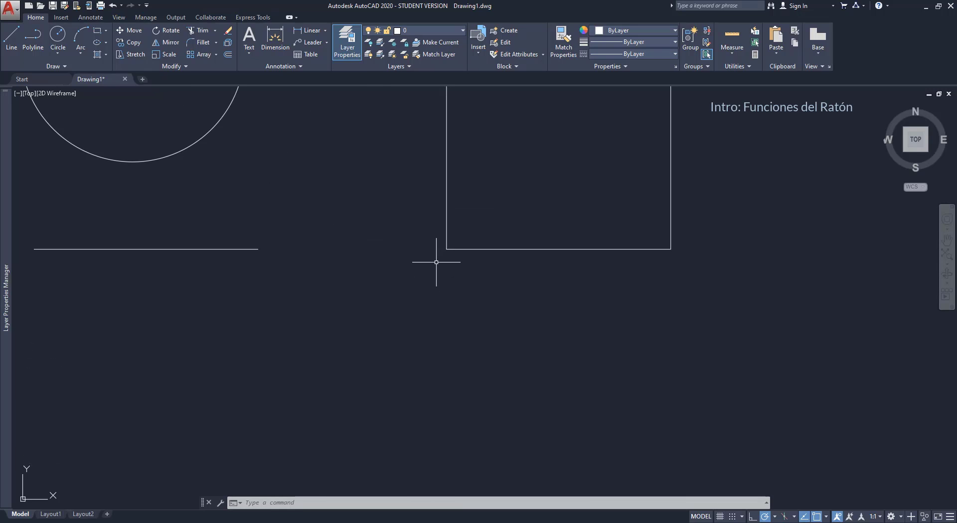
scroll(437, 262, "down", 10)
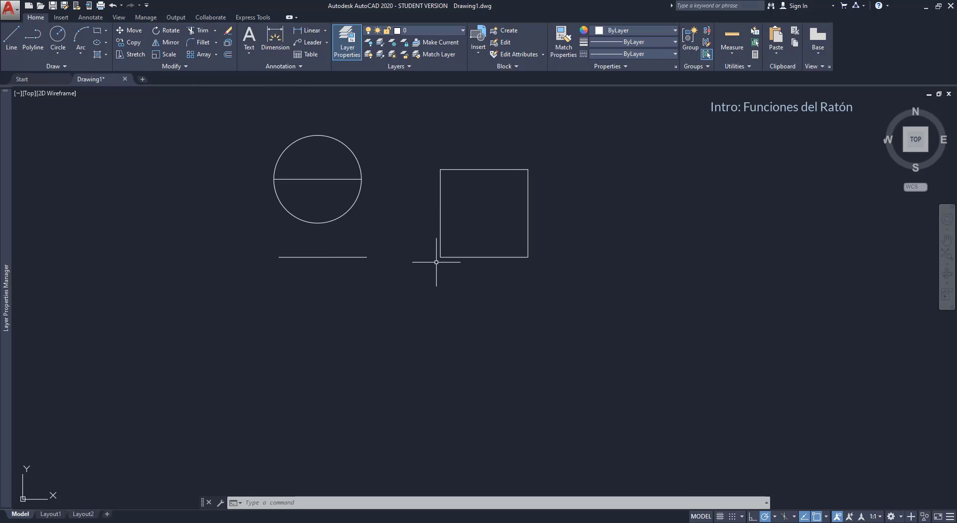
scroll(436, 262, "down", 8)
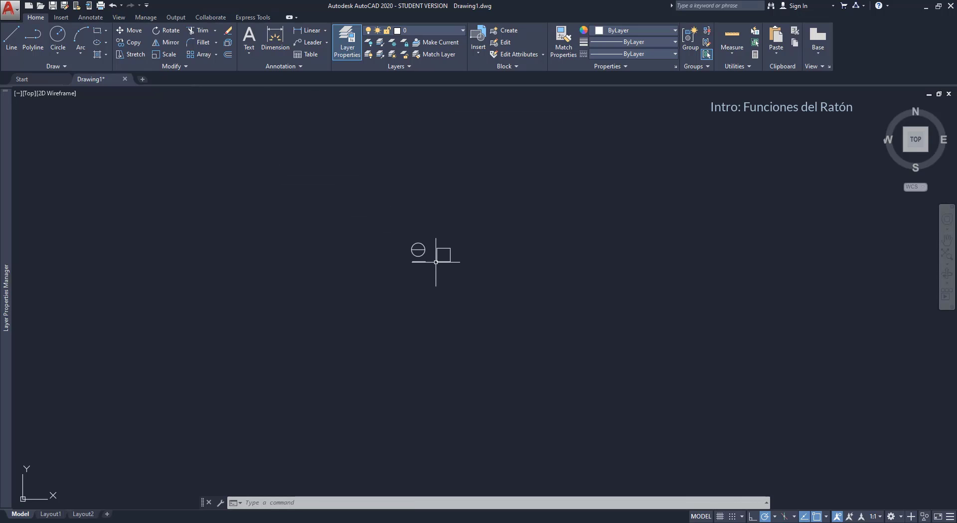
Zoom in on the circle, line and square, and pan the view across the drawing
scroll(436, 262, "down", 4)
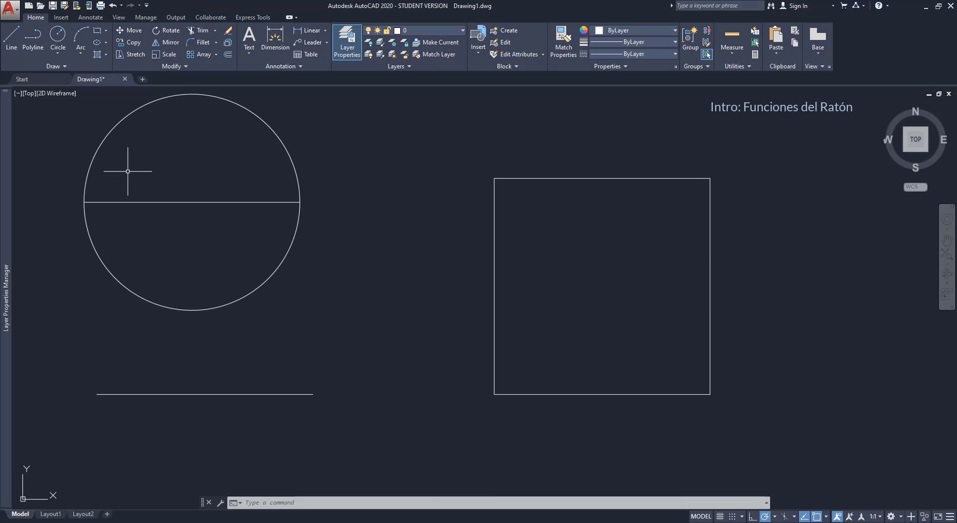
middle_click_drag(127, 171, 127, 171)
mouse_move(128, 171)
middle_mouse_down()
mouse_move(379, 255)
mouse_move(516, 259)
middle_mouse_up()
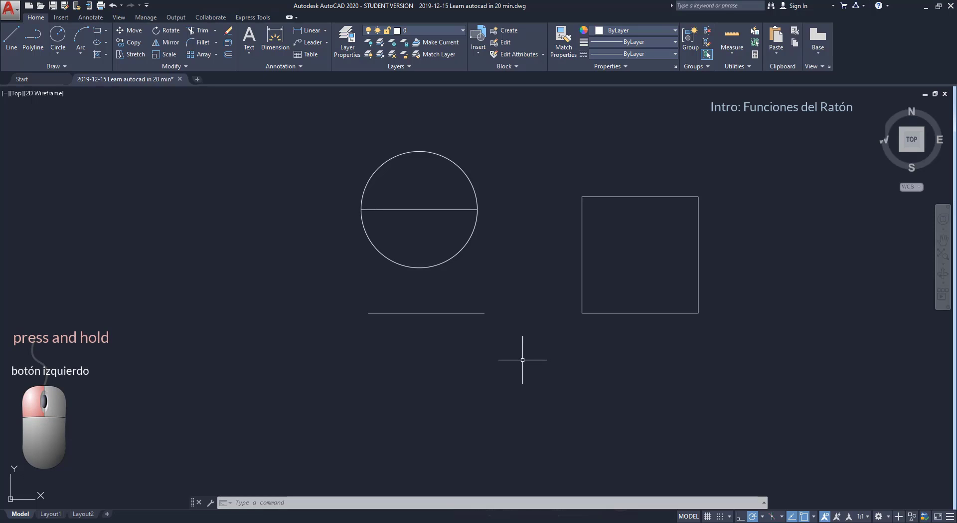
Select the circle on its own, select it together with the horizontal line below it, and clear the selection
left_click(471, 237)
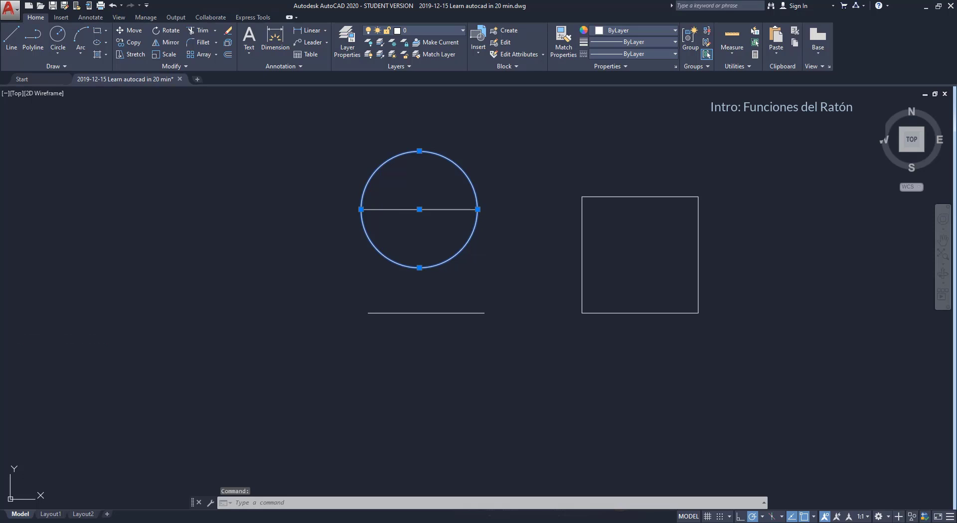
left_click_drag(506, 280, 510, 283)
key("Escape")
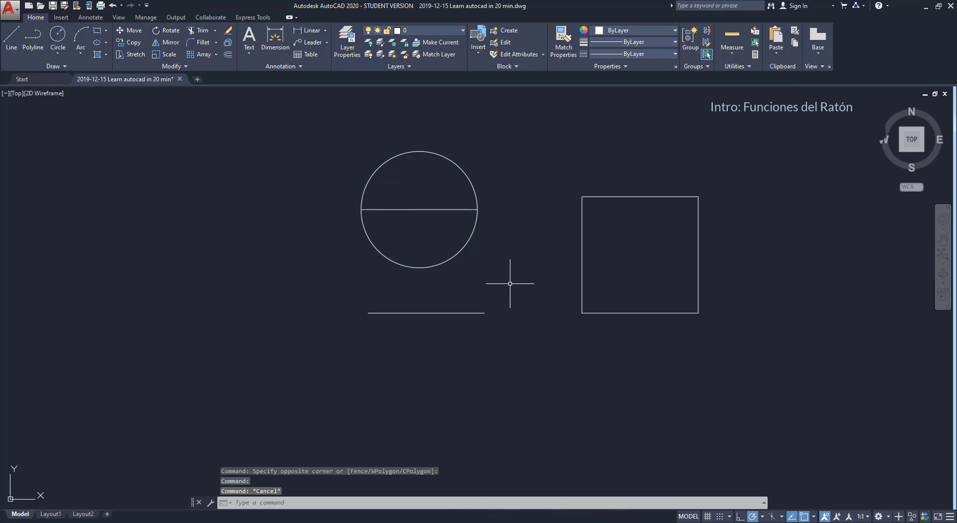
left_click(464, 245)
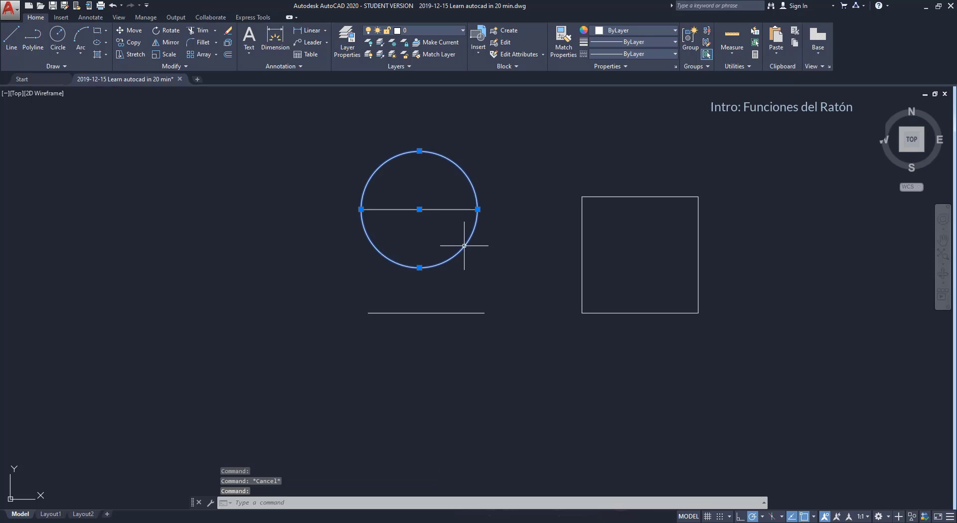
left_click(476, 311)
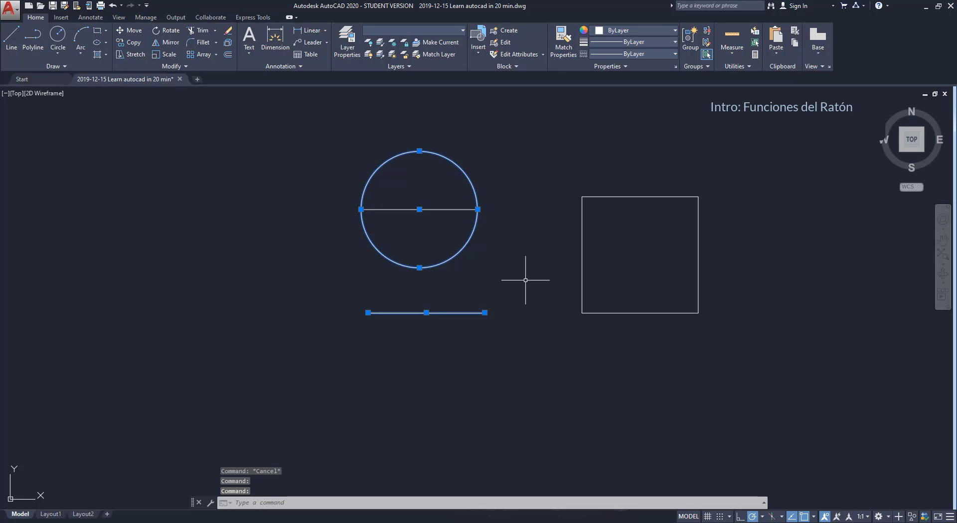
key("Escape")
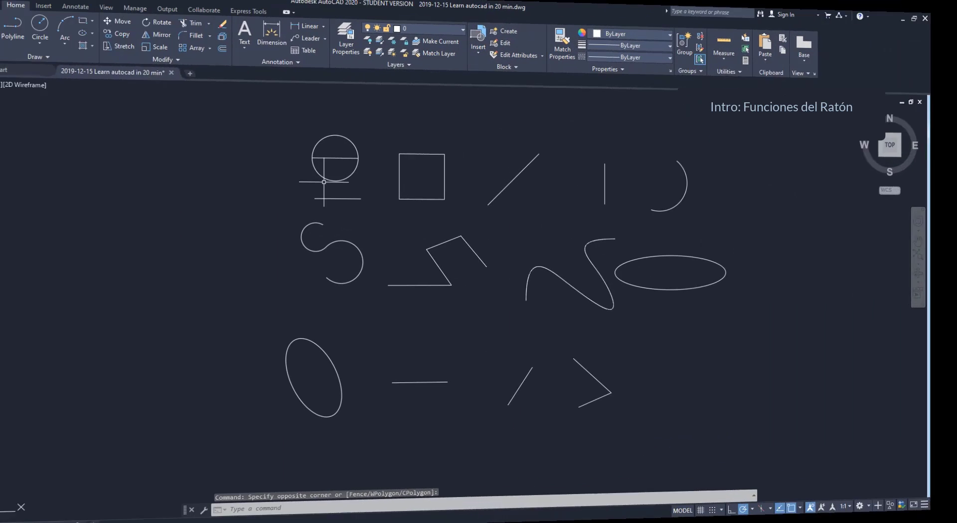
Select the circle, the line below it, the square's left edge, the upper diagonal line, the zigzag polyline and the S-shaped curve together
left_click(331, 167)
left_click(332, 199)
left_click(400, 172)
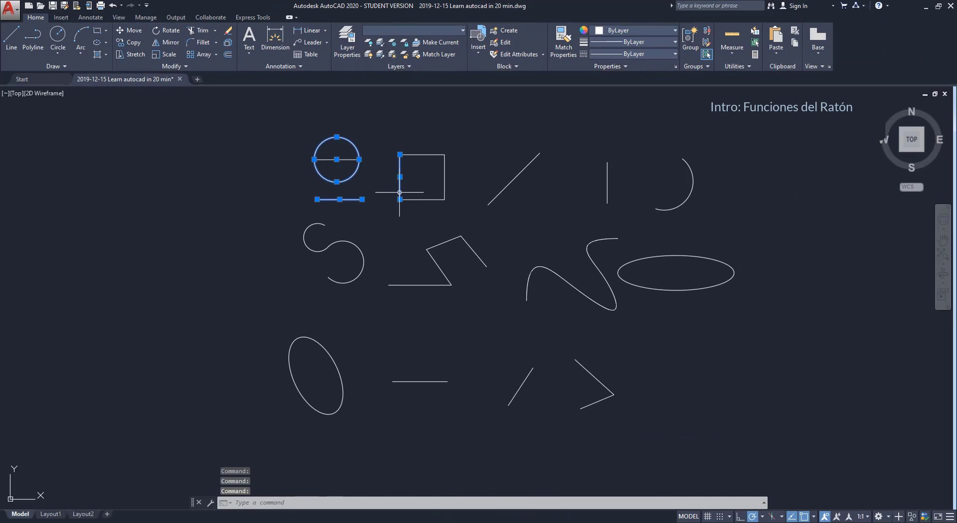
left_click(492, 201)
left_click(469, 244)
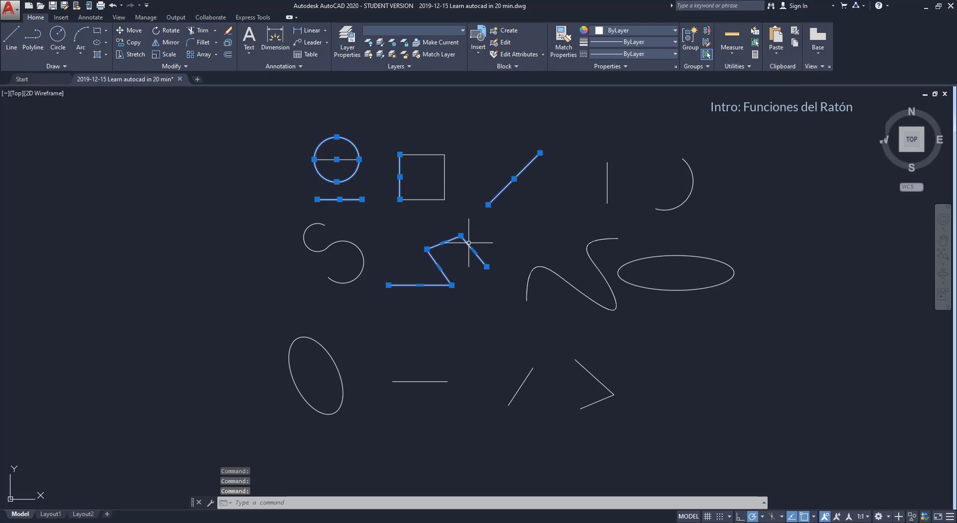
left_click(361, 248)
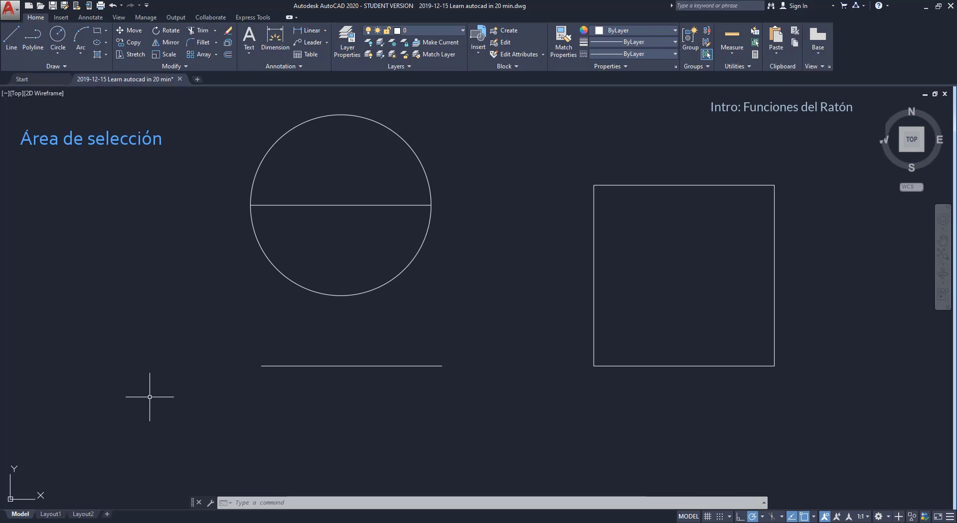
Select the horizontal line below the circle with a blue window selection that encloses it completely, and clear the selection
left_click(150, 397)
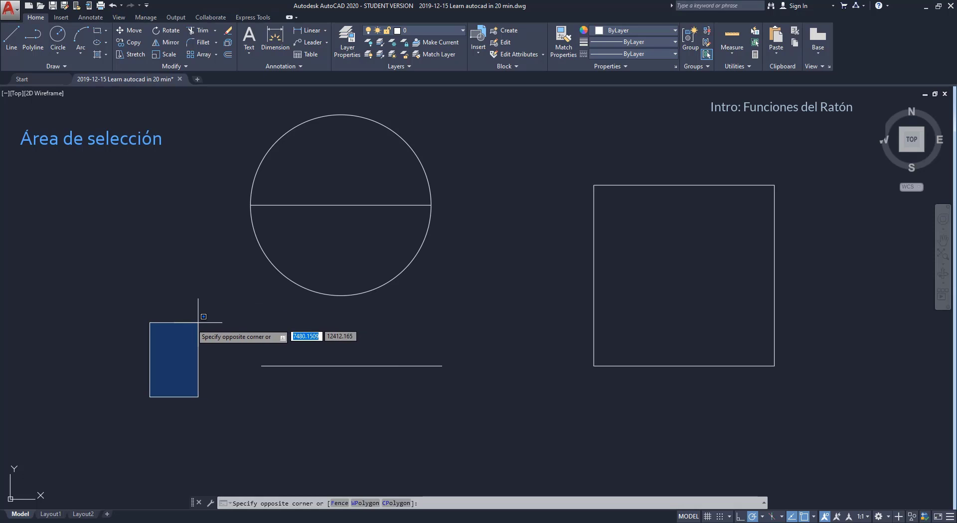
left_click(50, 297)
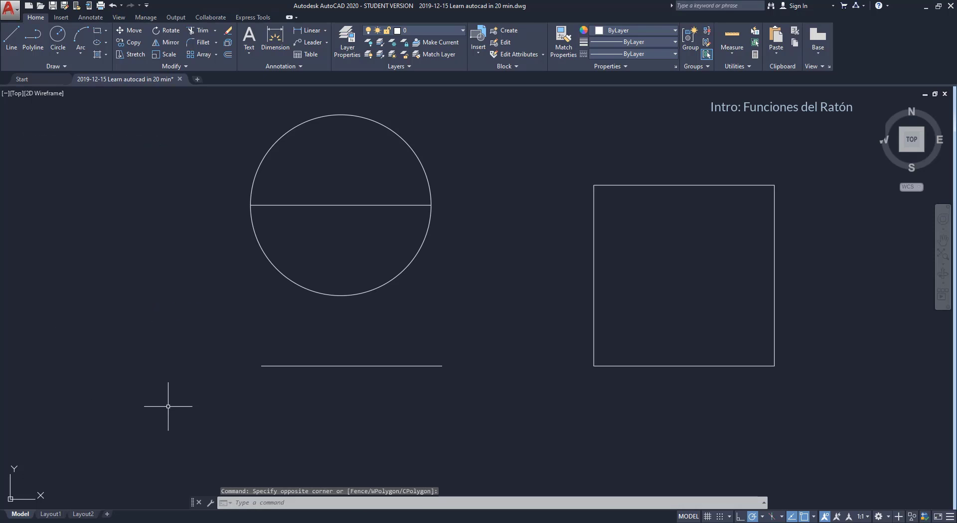
left_click(207, 407)
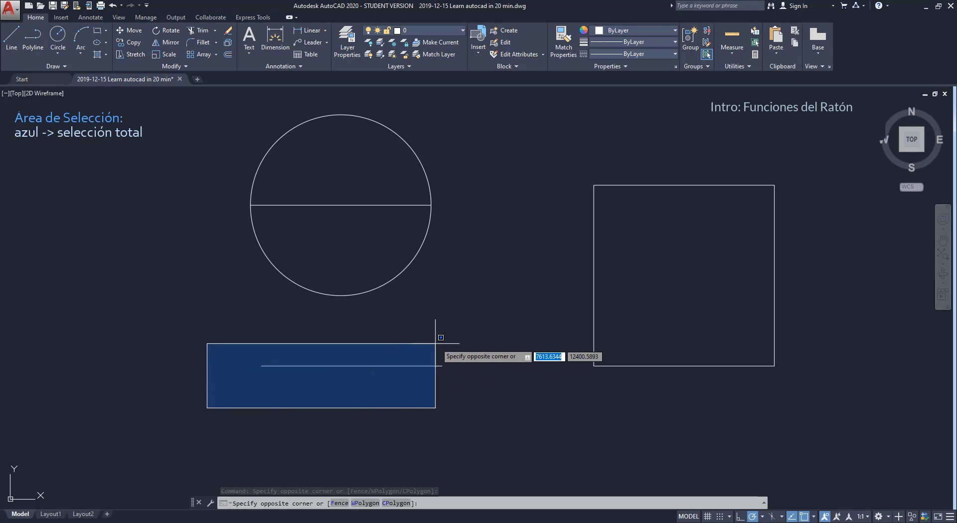
left_click(474, 328)
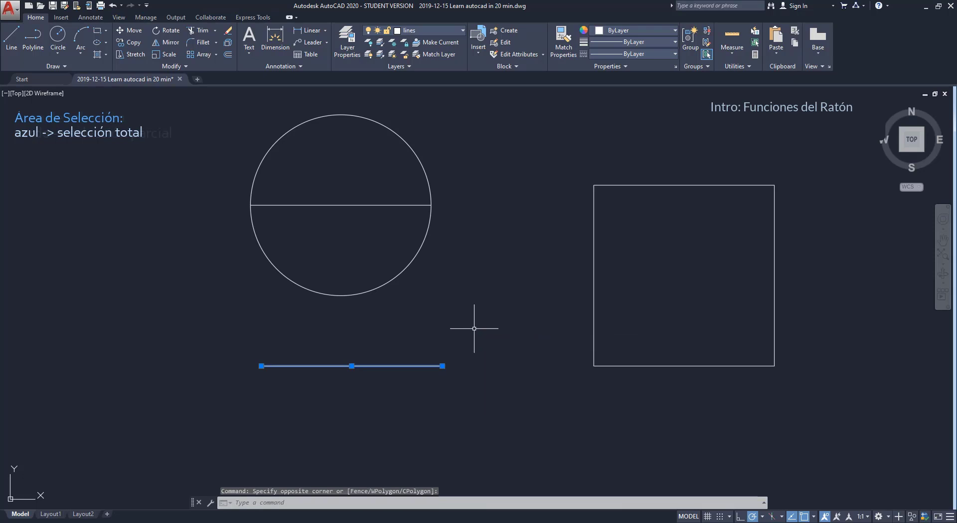
key("Escape")
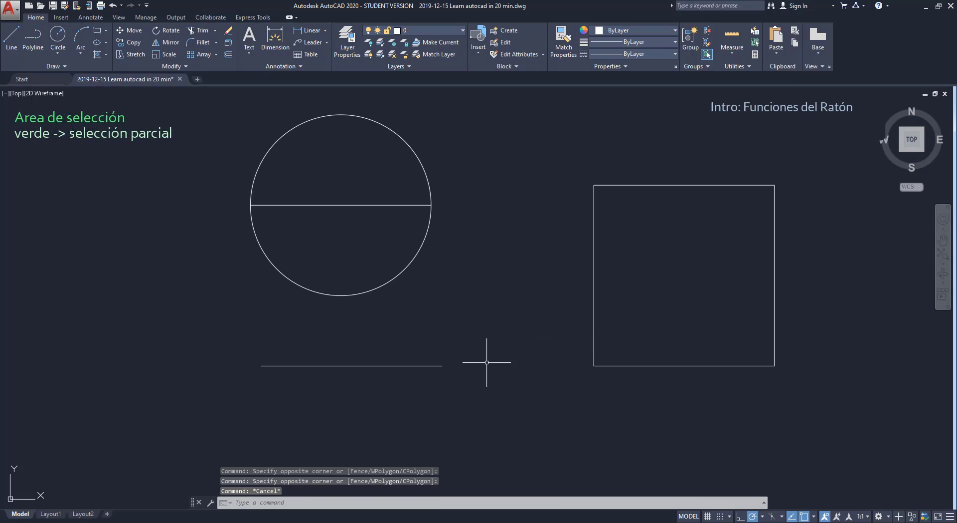
Select the line below the circle with a green crossing selection over its right end, and repeat with a blue window enclosing it
left_click(501, 394)
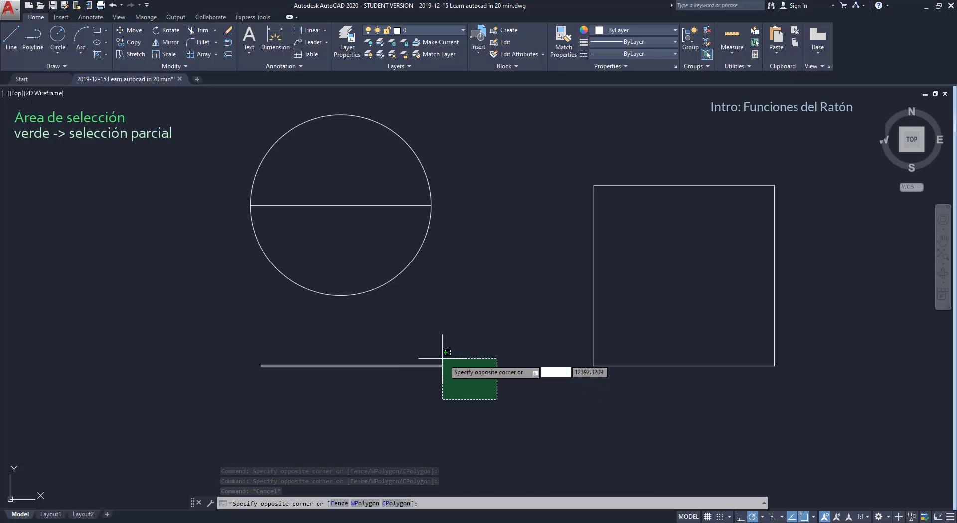
left_click(410, 347)
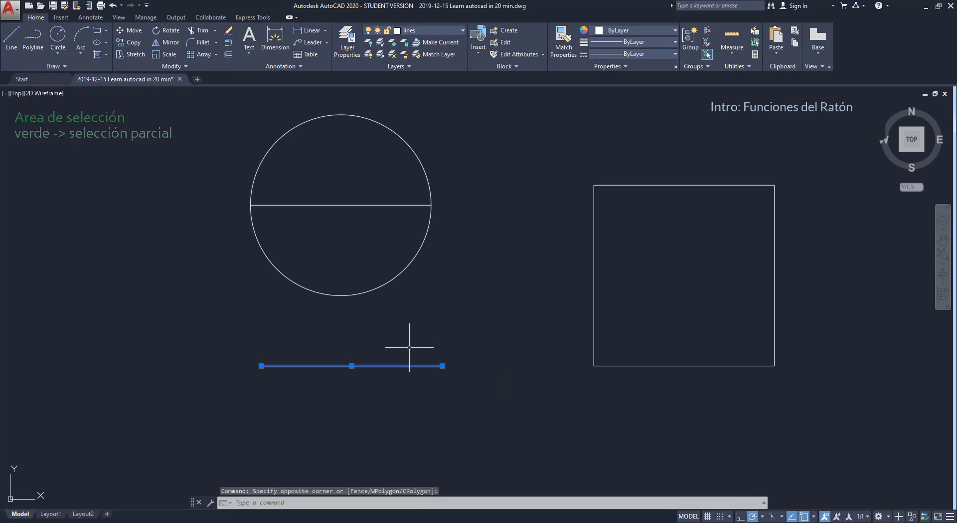
key("Escape")
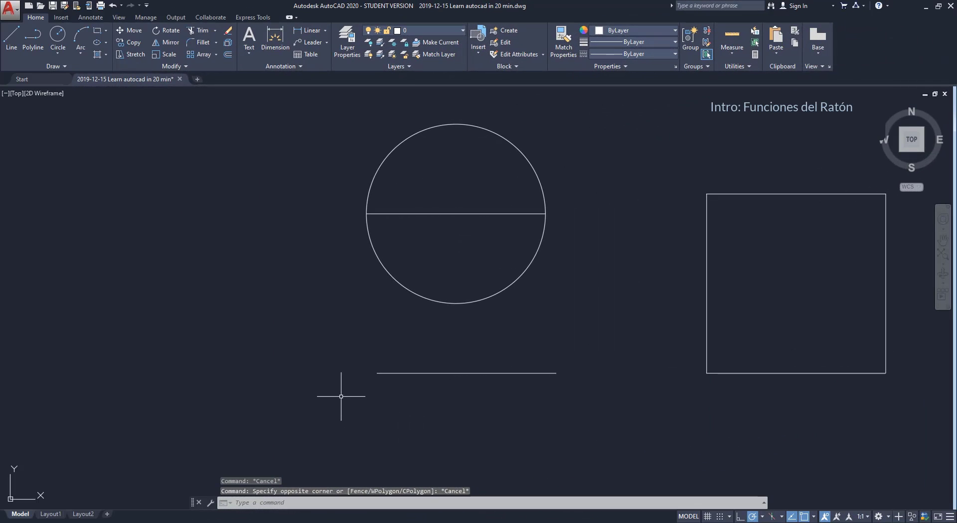
left_click(349, 392)
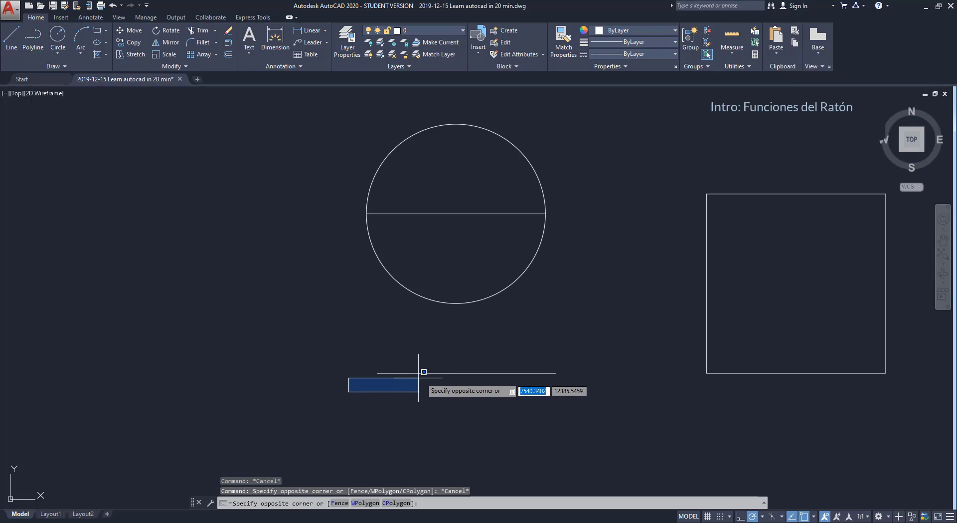
left_click(586, 361)
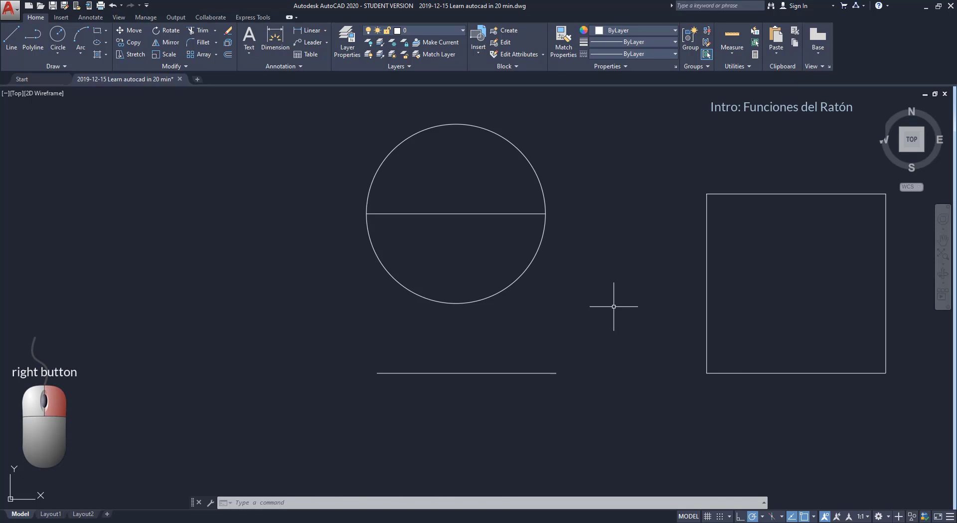
Display the context commands available in the drawing area with nothing selected, and dismiss them
right_click(614, 306)
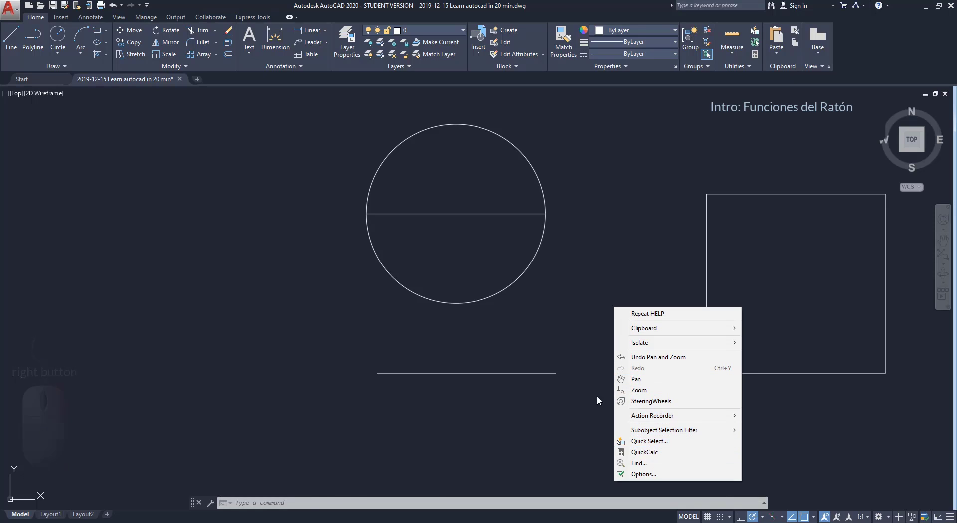
left_click(593, 351)
left_click(594, 351)
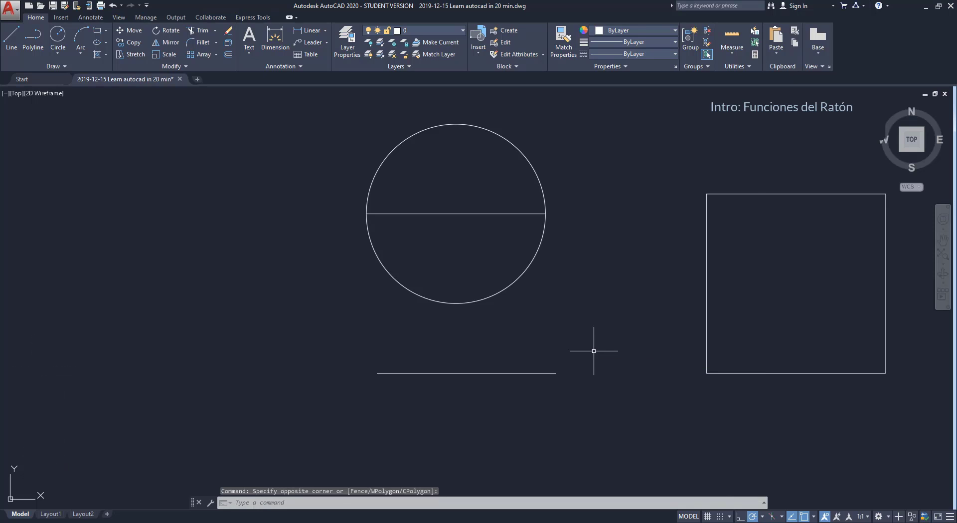
Show the full Properties of the horizontal line below the circle, and close them
left_click(555, 368)
right_click(543, 372)
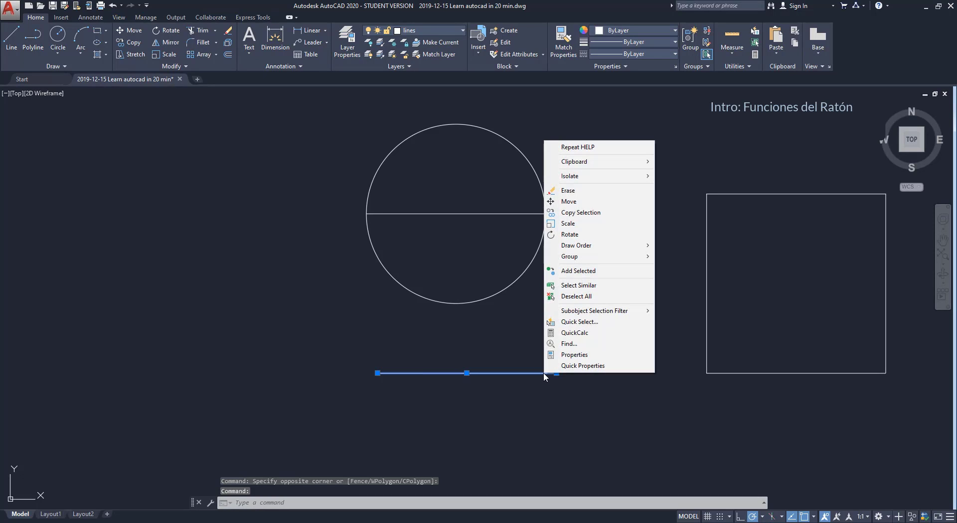
left_click(596, 357)
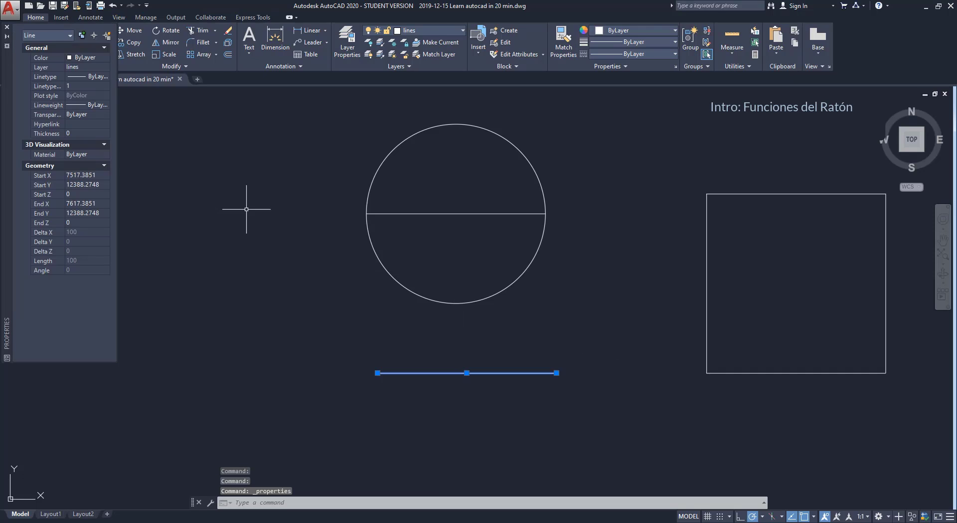
left_click(6, 28)
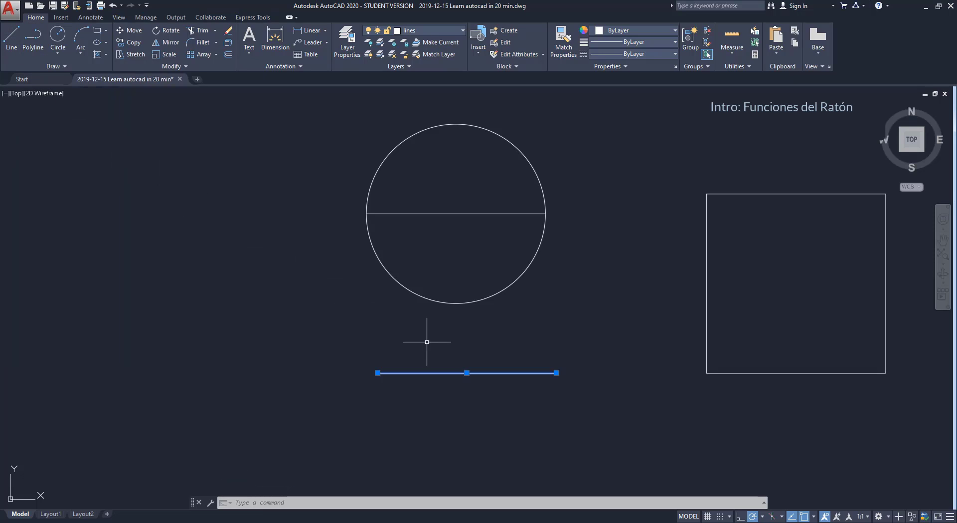
Show the Quick Properties of the horizontal line below the circle, and deselect the line
right_click(467, 373)
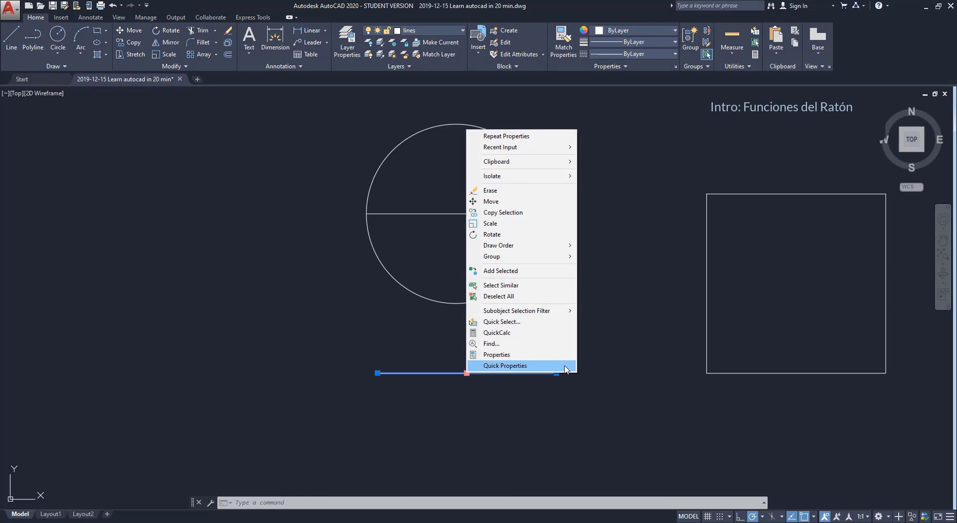
left_click(505, 366)
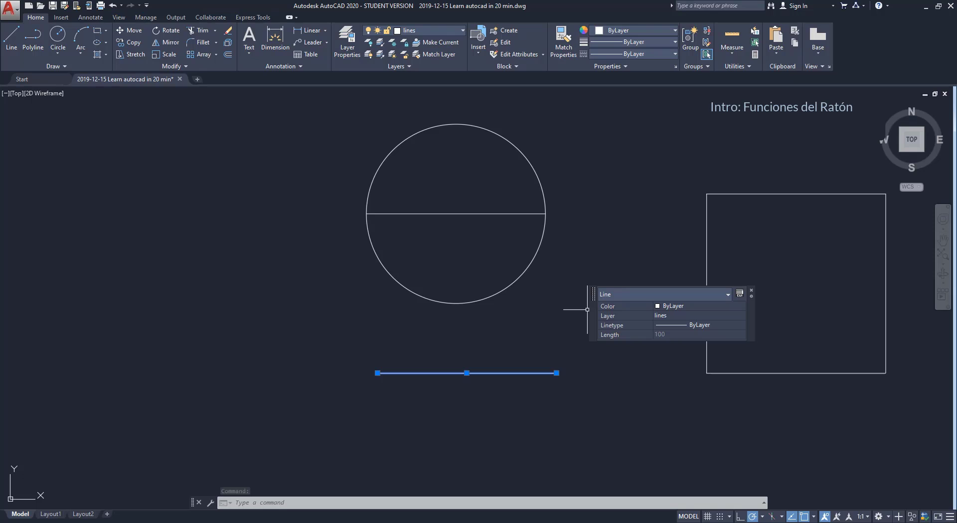
key("Escape")
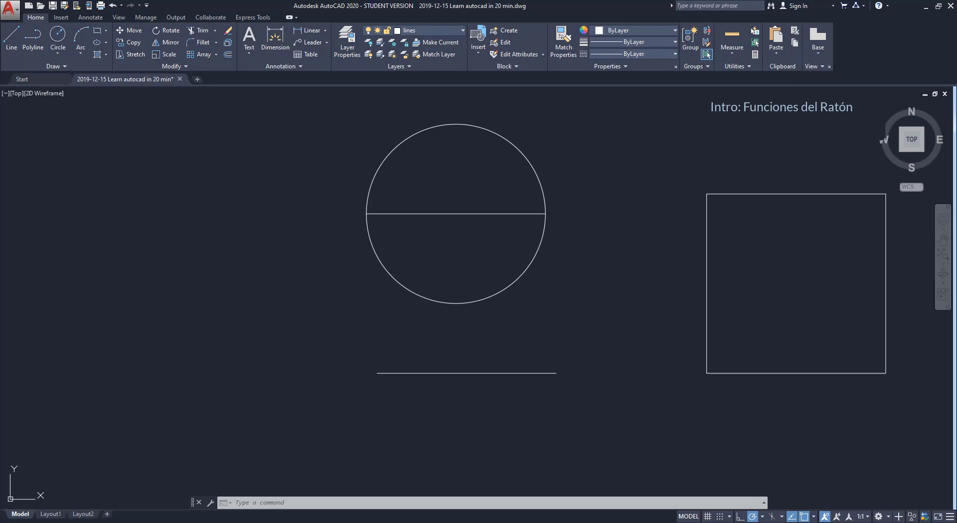
Show the circle's Quick Properties, close them and deselect the circle
left_click(528, 268)
right_click(527, 268)
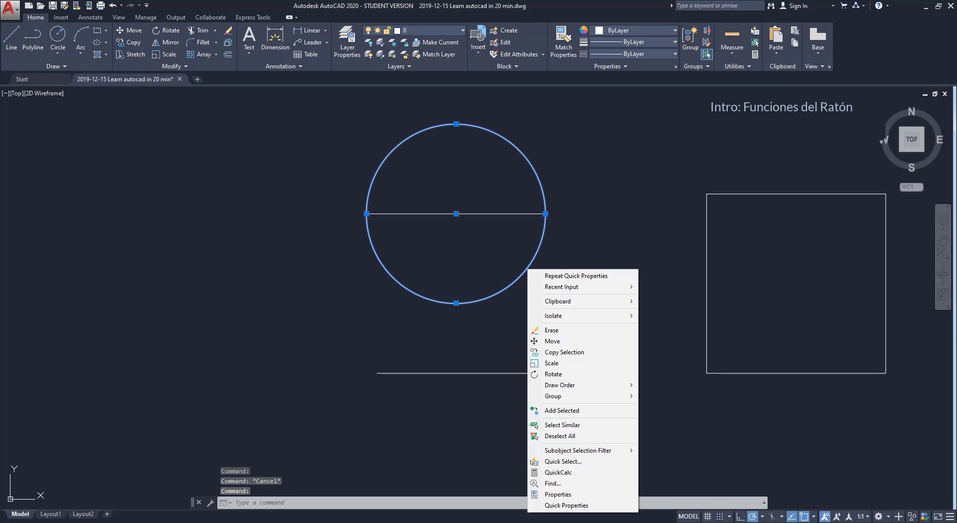
left_click(580, 505)
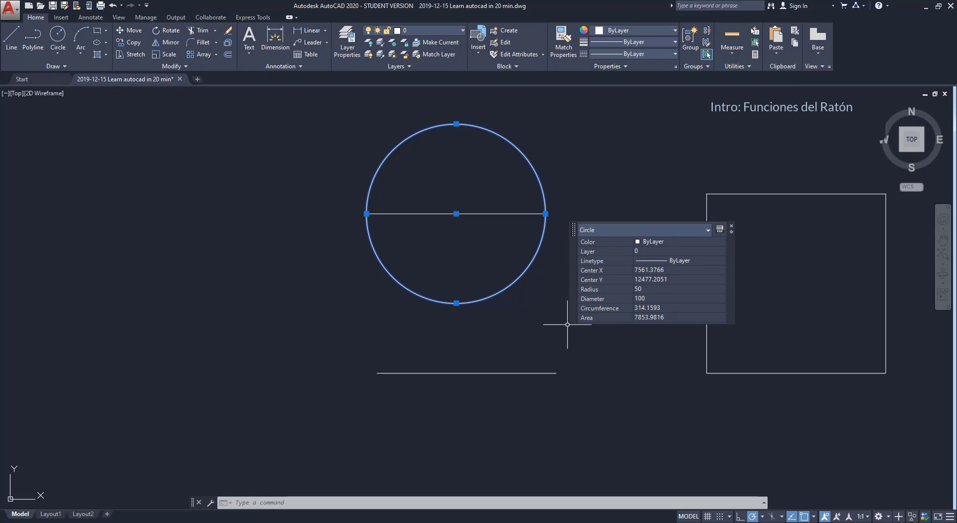
left_click(732, 228)
key("Escape")
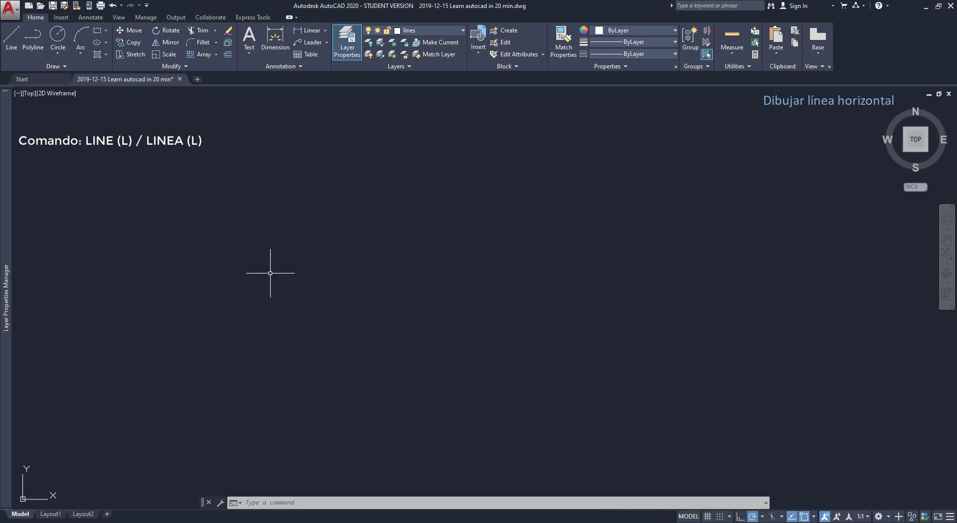
Draw a horizontal line about 386 units long in the empty drawing area using polar tracking at 0°
type("L")
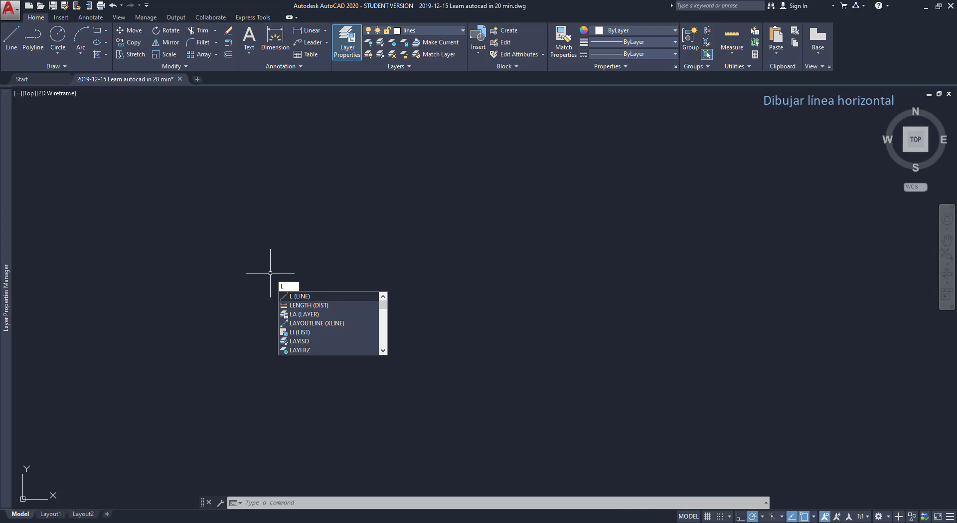
key("Return")
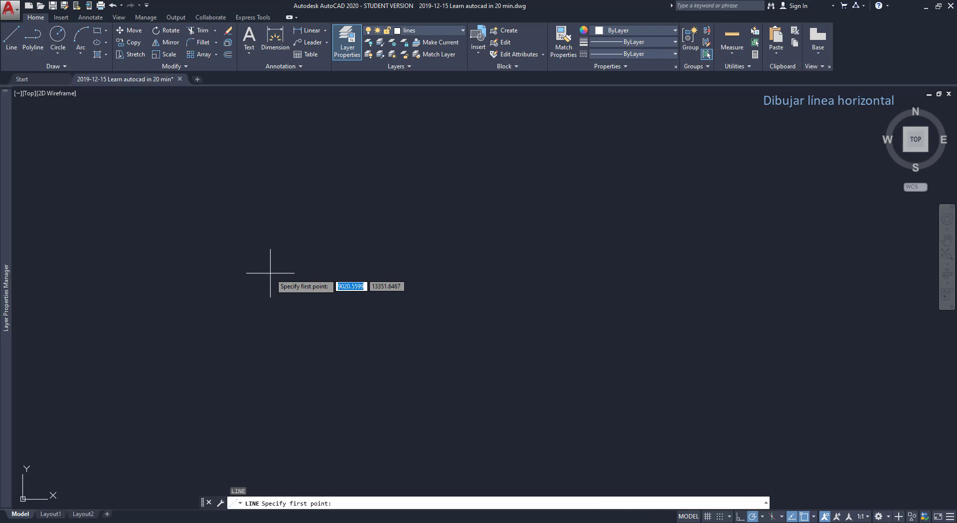
left_click(280, 255)
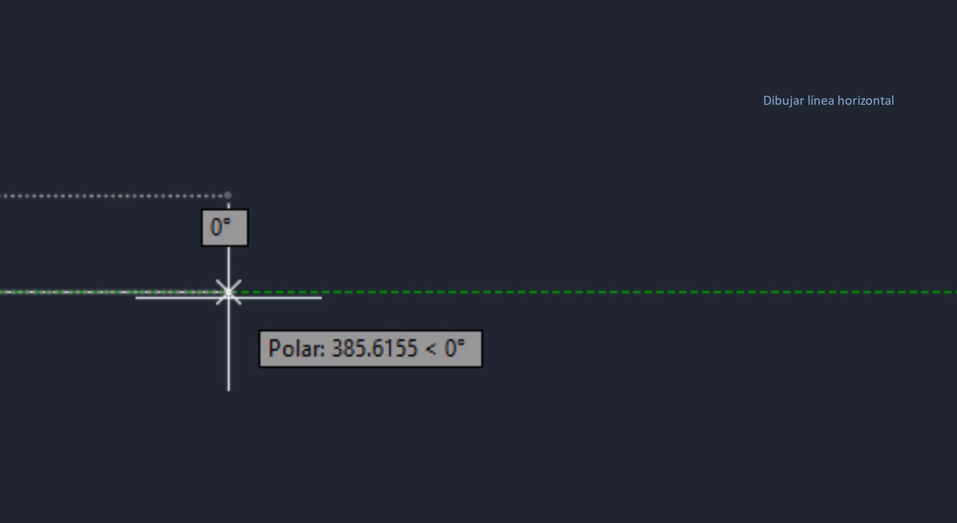
left_click(229, 291)
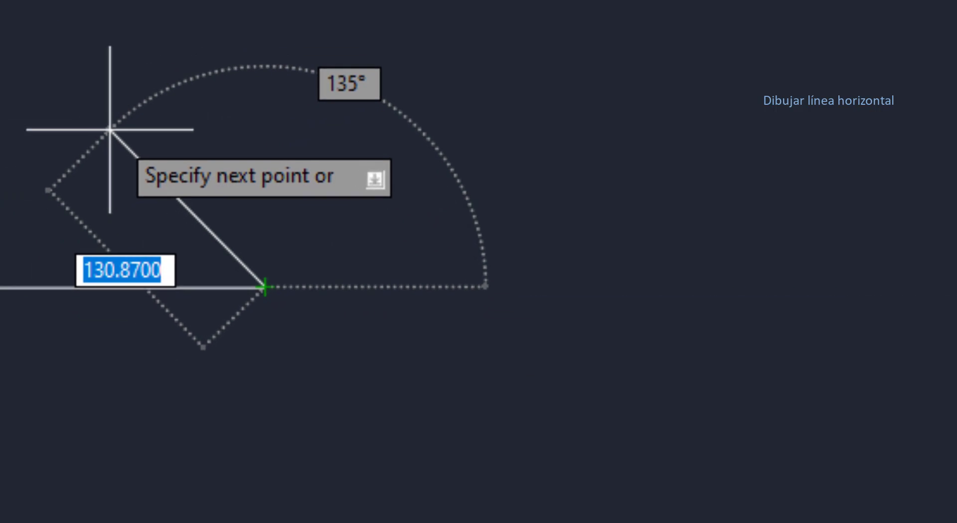
key("Escape")
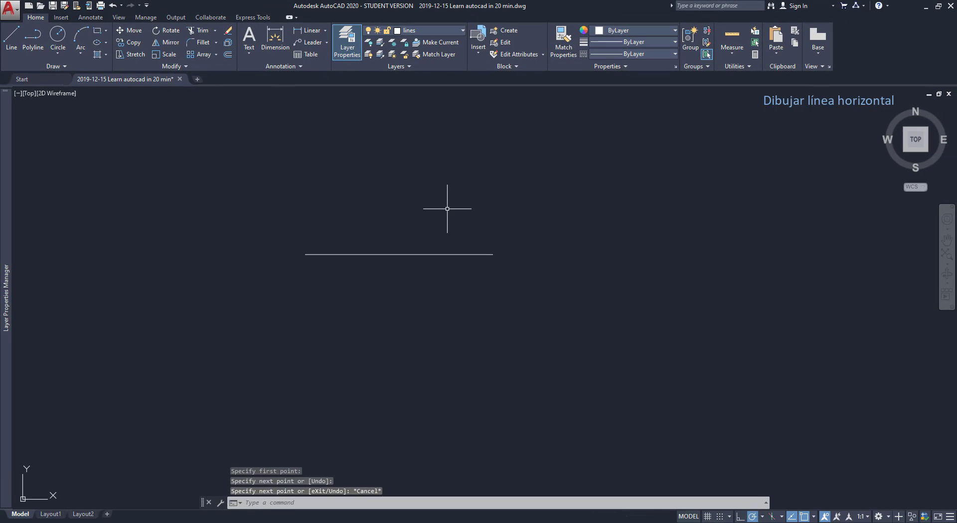
scroll(447, 209, "up", 2)
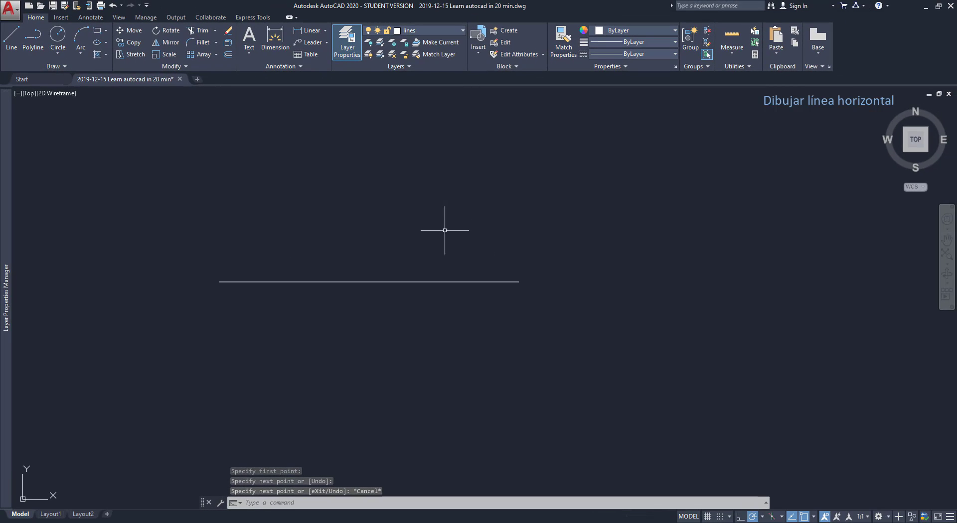
scroll(442, 240, "up", 2)
middle_click_drag(442, 256, 564, 225)
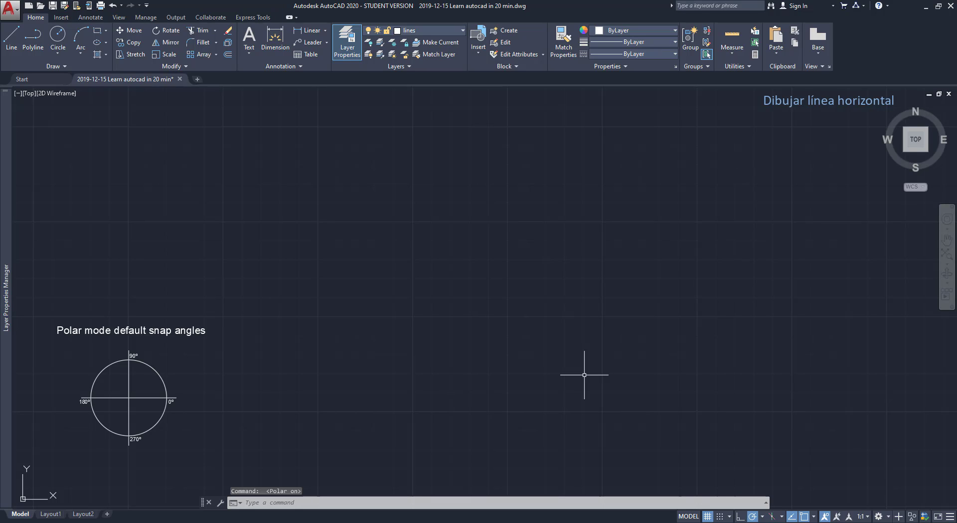
Turn off polar tracking and draw a roughly horizontal line about 128 units long beside the snap-angles diagram
left_click(753, 517)
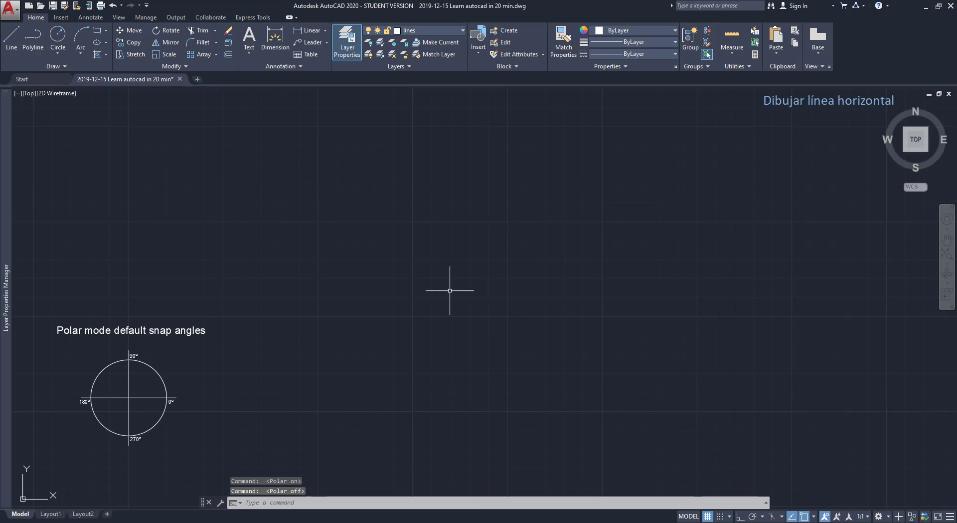
type("L")
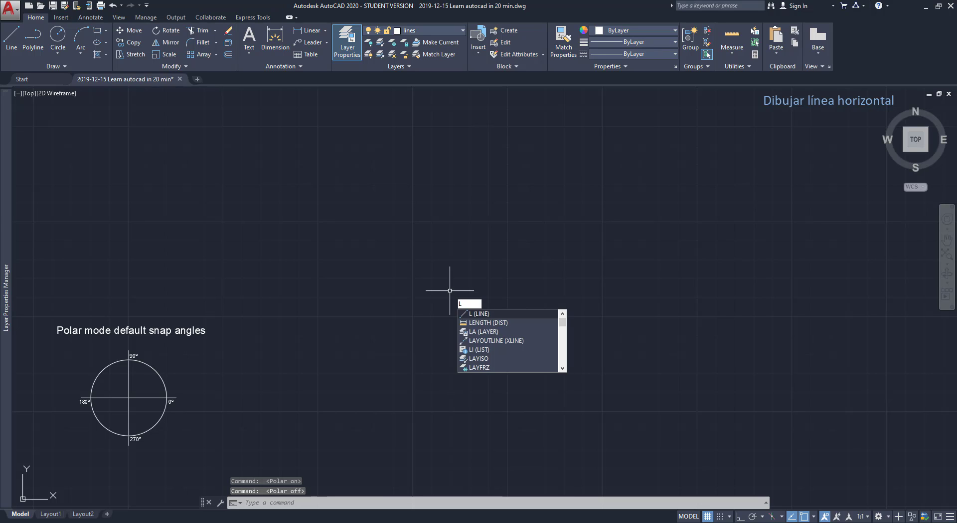
key("Return")
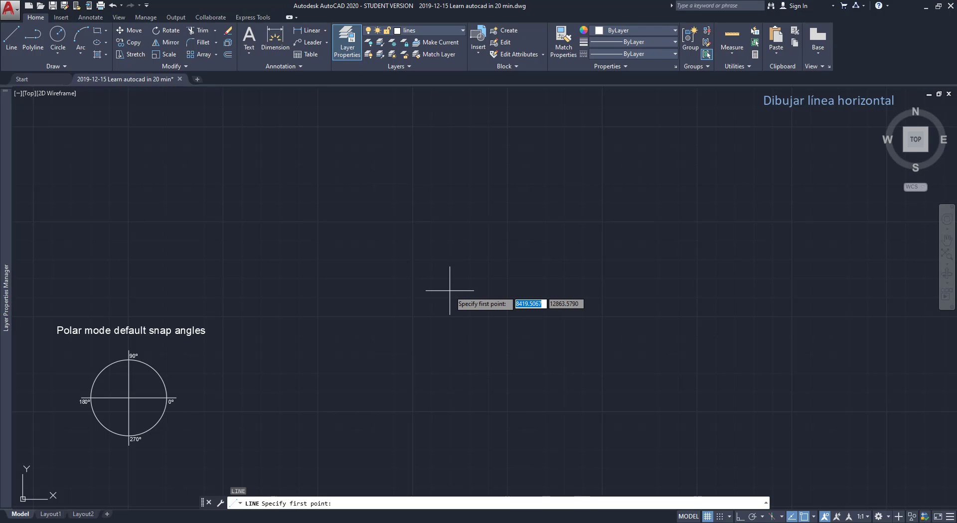
left_click(450, 289)
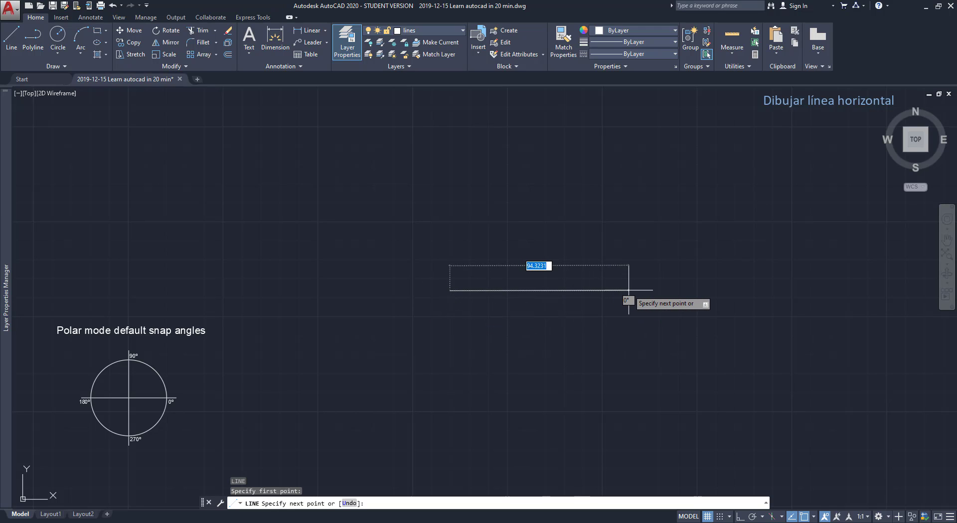
scroll(632, 290, "up", 2)
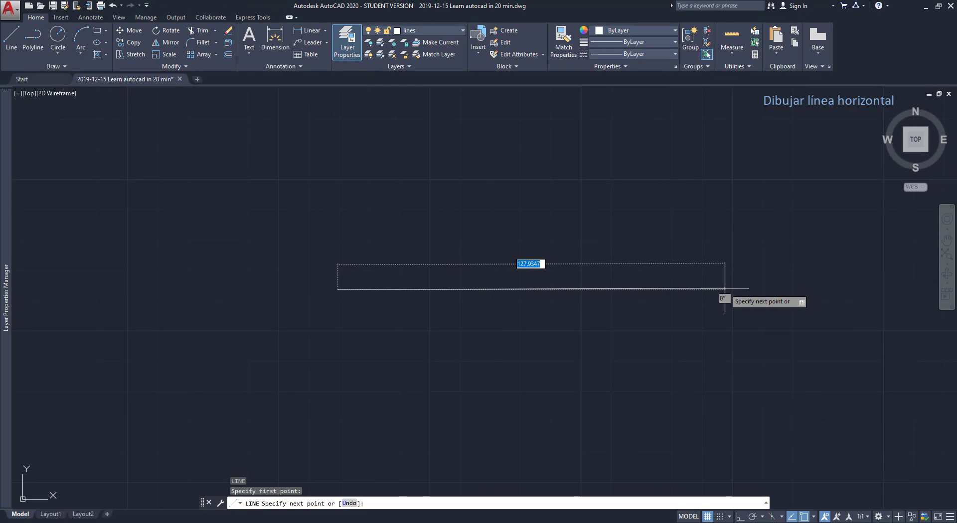
left_click(725, 288)
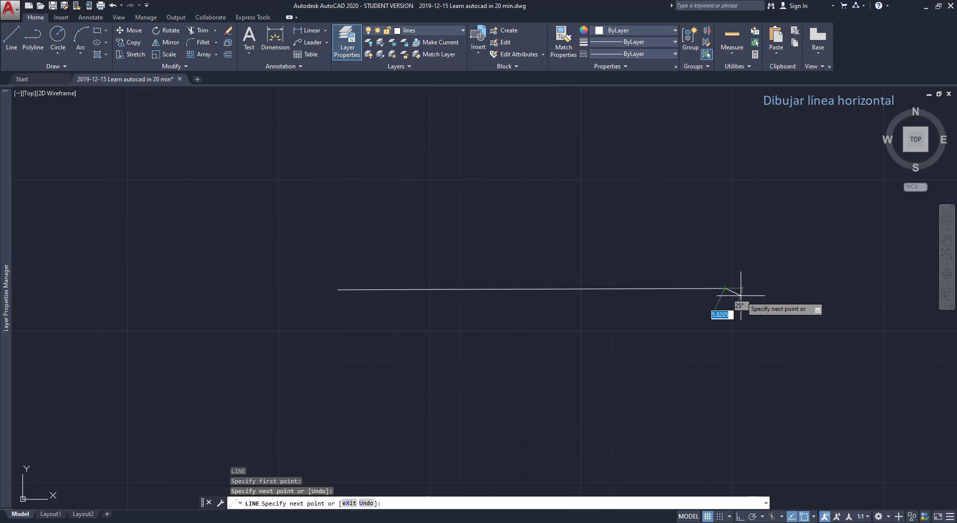
key("Escape")
scroll(701, 284, "up", 2)
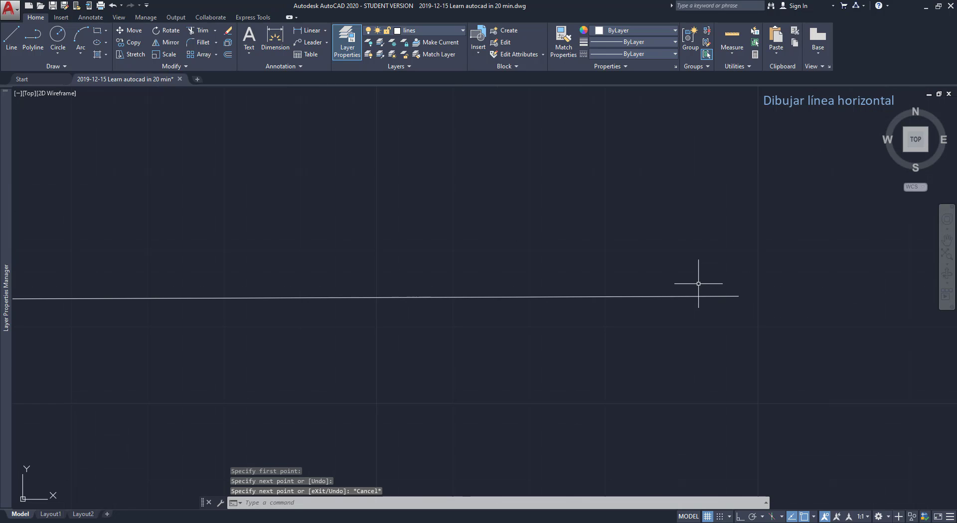
scroll(698, 284, "down", 2)
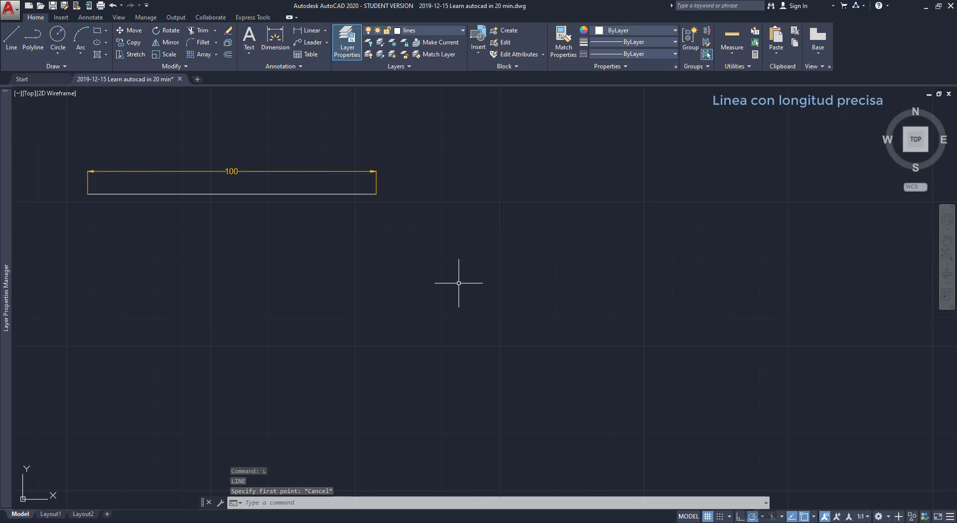
Draw a horizontal line exactly 100 units long in the empty area beside the dimensioned line
key("Return")
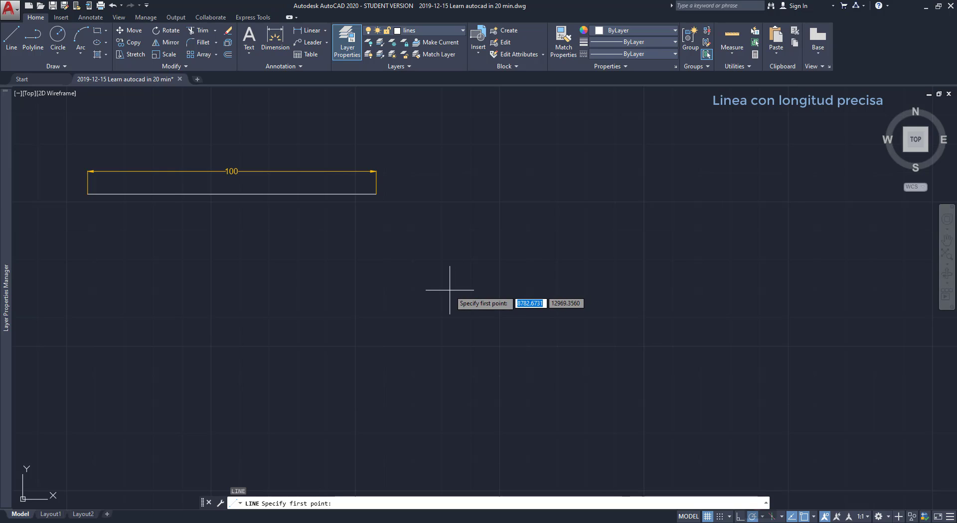
left_click(450, 289)
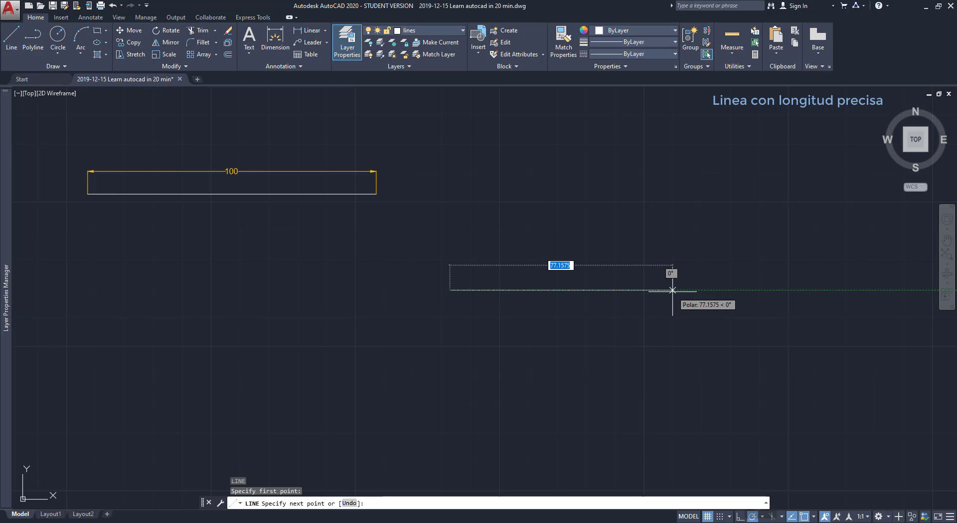
type("100")
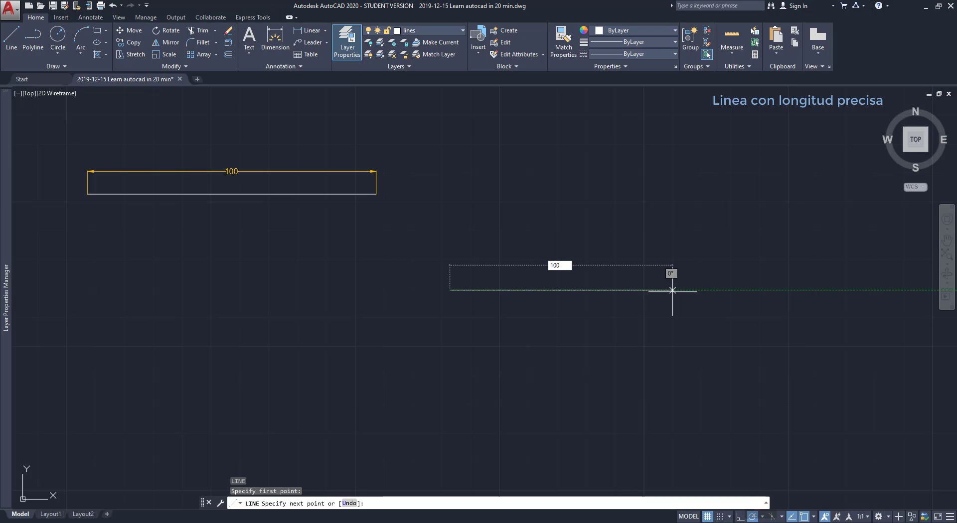
key("Return")
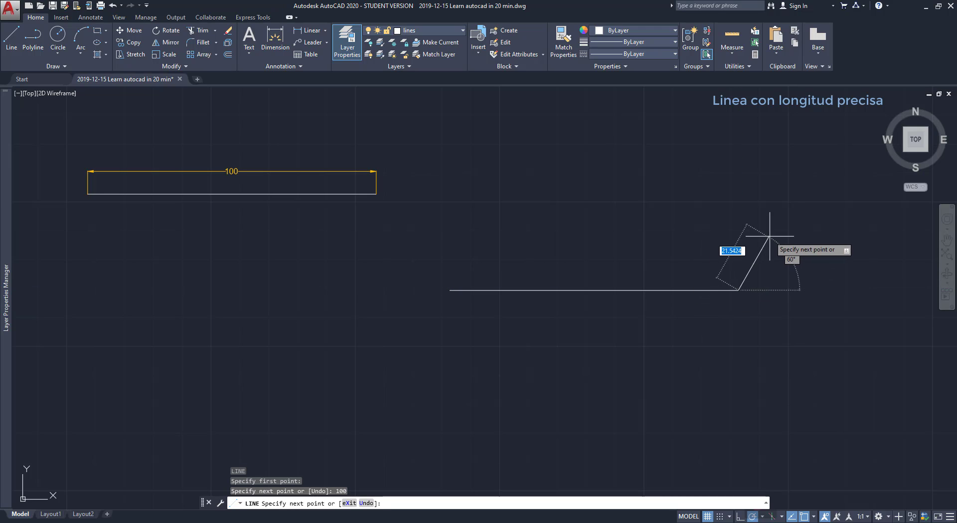
key("Escape")
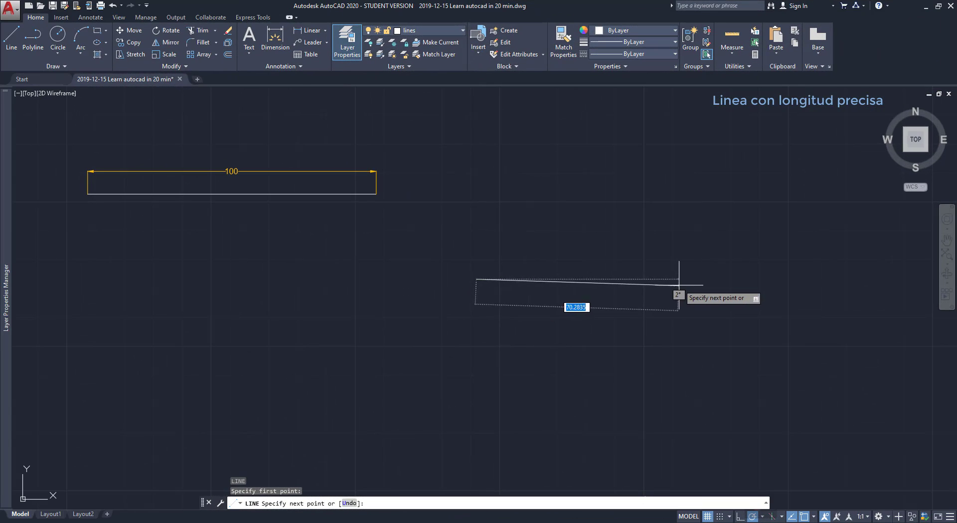
Draw a vertical line 100 units long upward at 90° beside the dimensioned line
type("100")
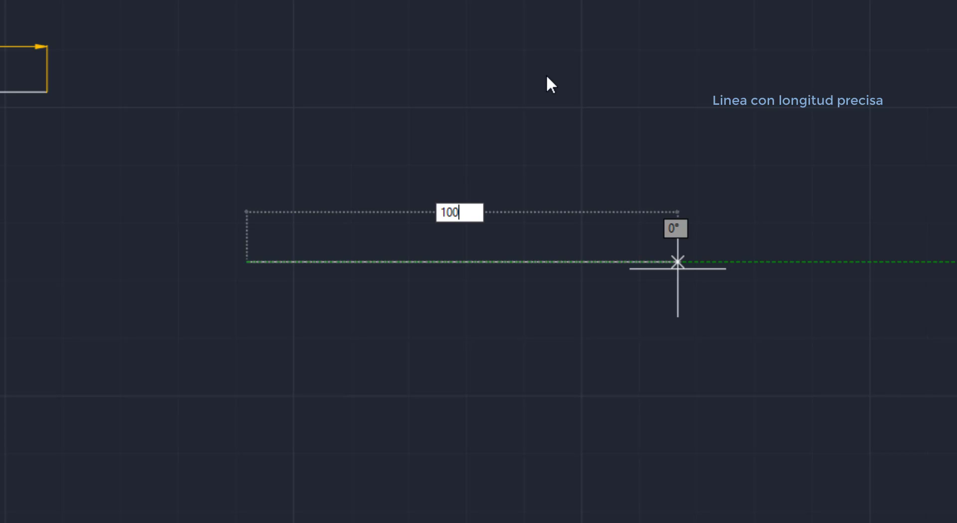
key("Return")
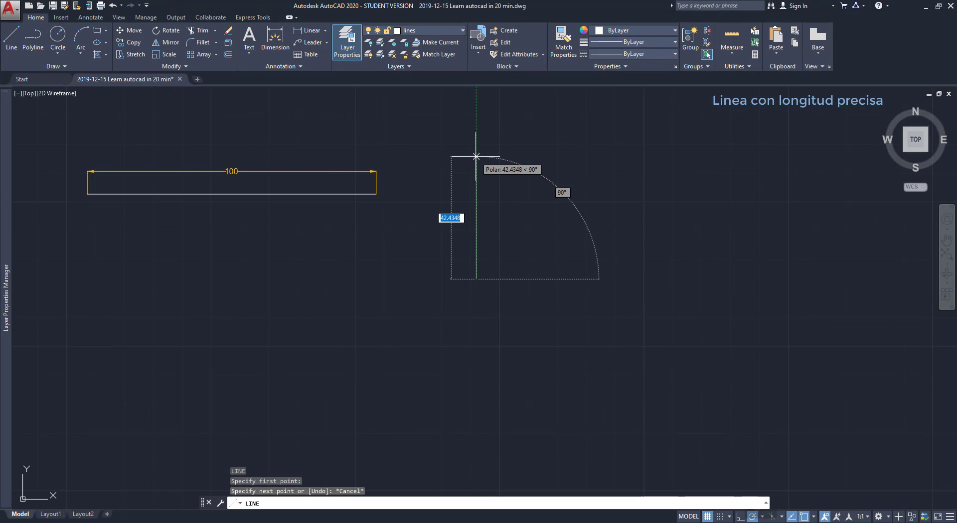
type("100")
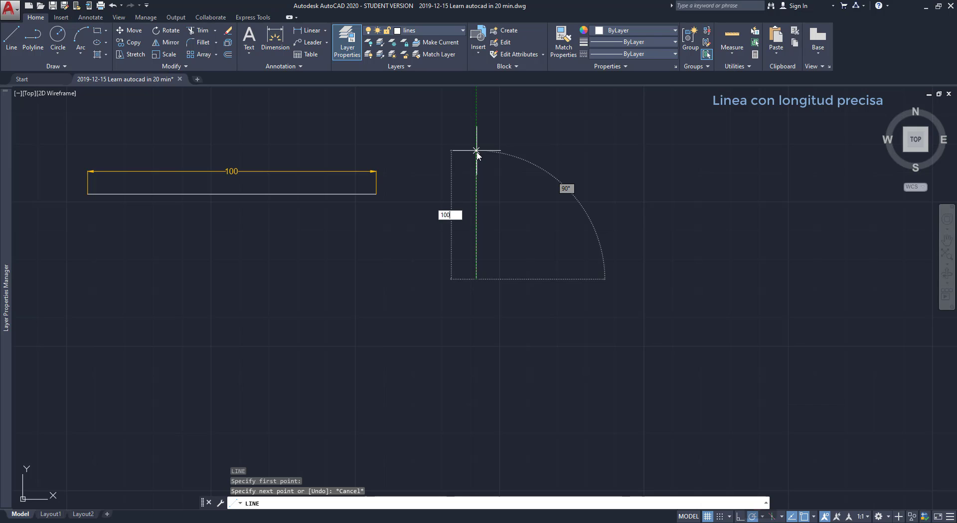
key("Return")
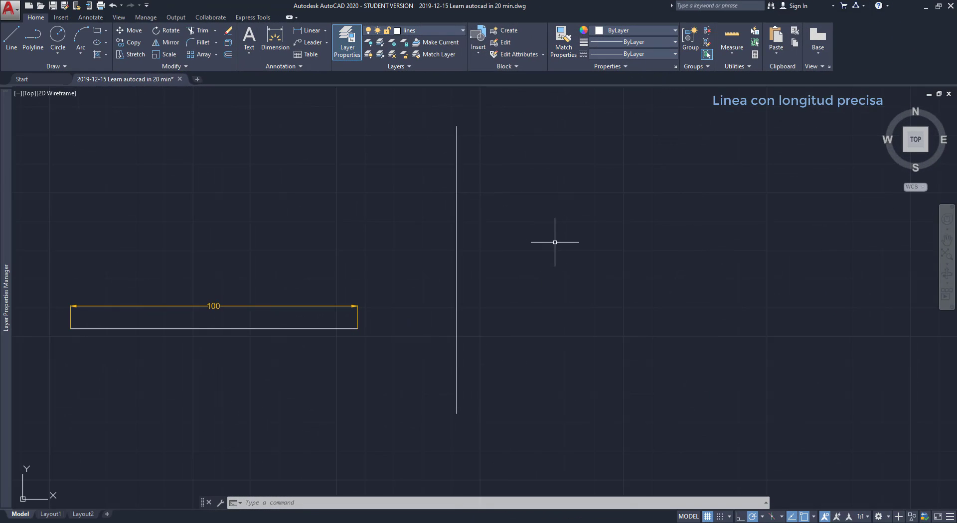
Show the Quick Properties of the vertical line to check its length, and close them
left_click(456, 230)
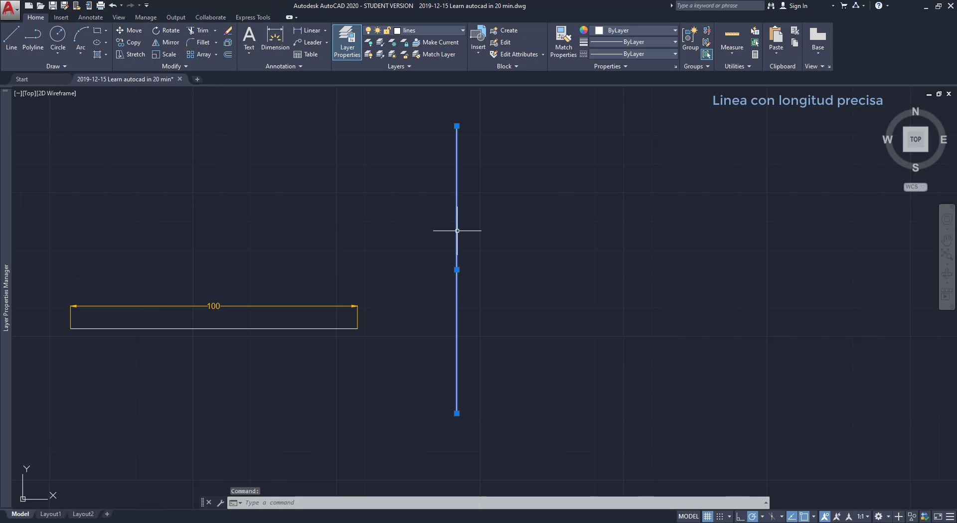
right_click(457, 230)
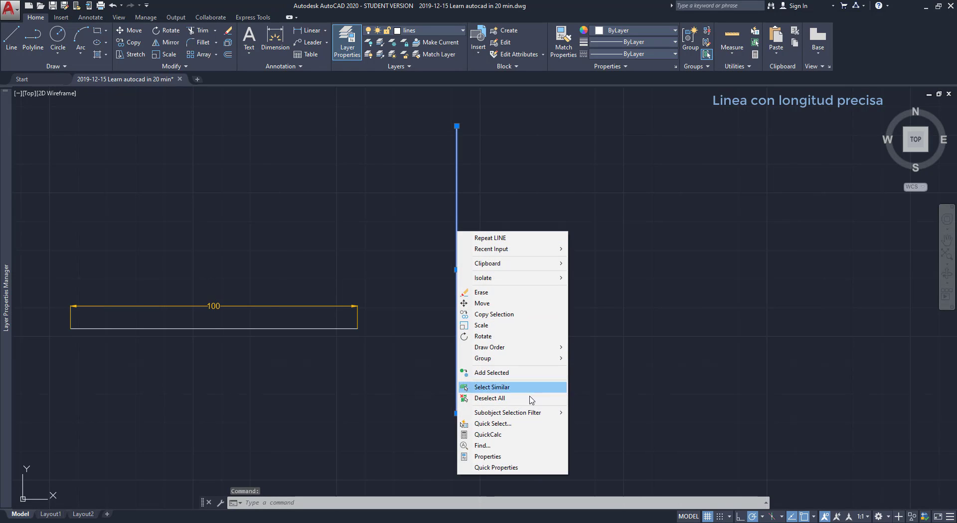
left_click(529, 467)
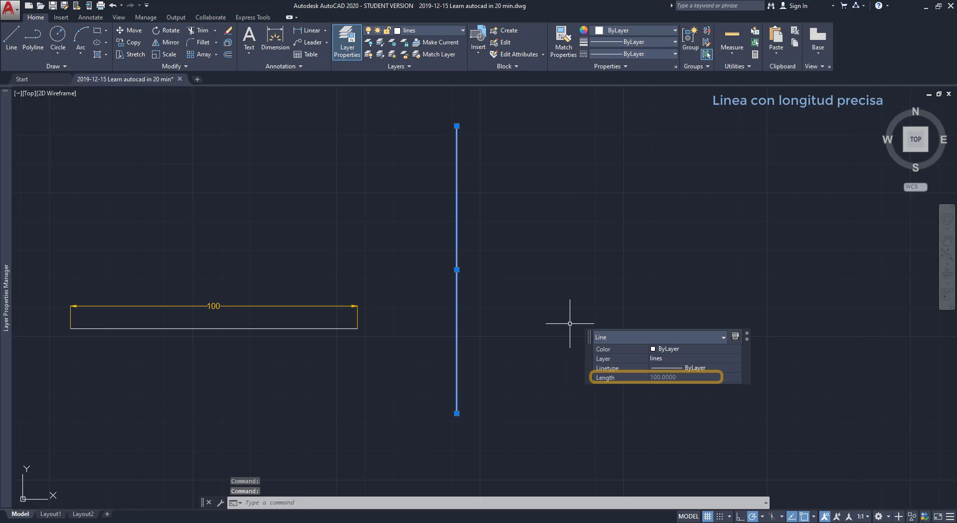
left_click(747, 333)
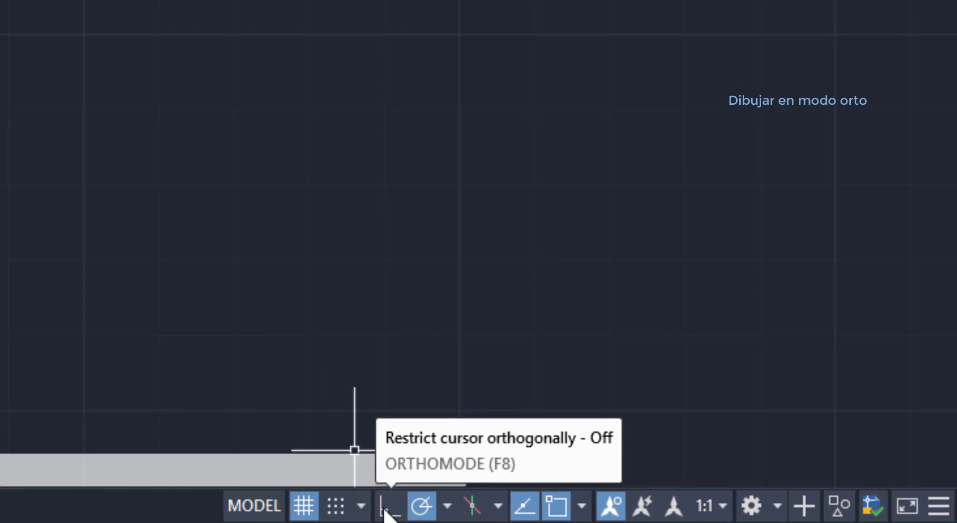
Turn on Ortho mode and draw a connected stepped line: a segment to the right, 60 up, 70 right, 80 up and 70 right
left_click(388, 506)
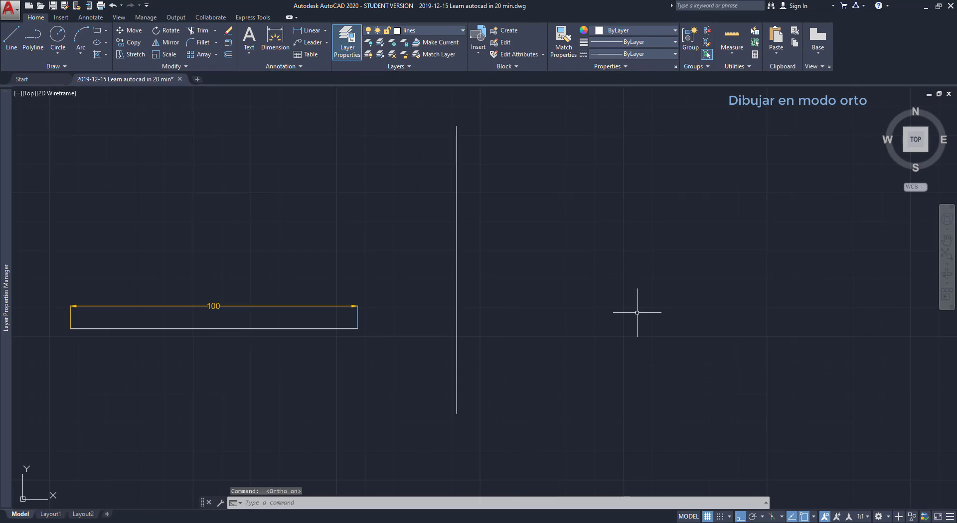
type("LINE Specify first point:")
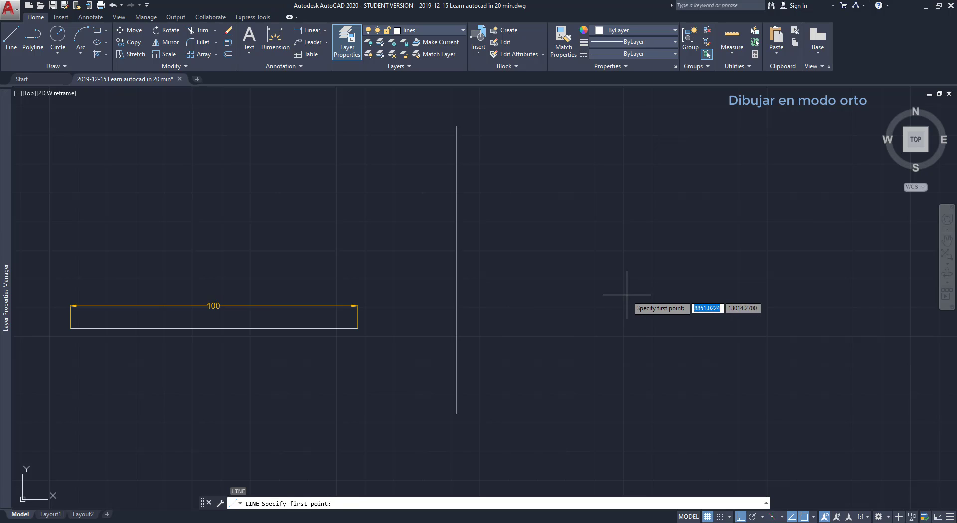
left_click(627, 295)
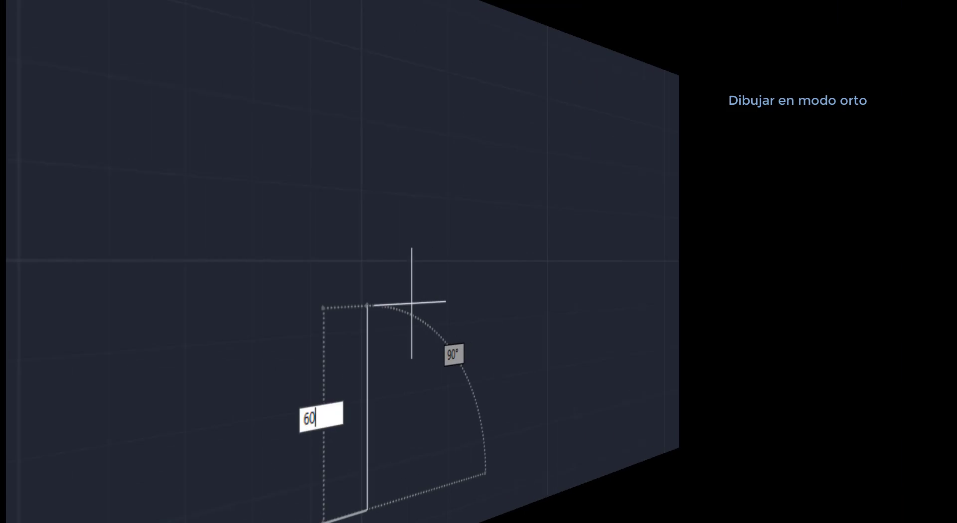
key("Return")
type("70")
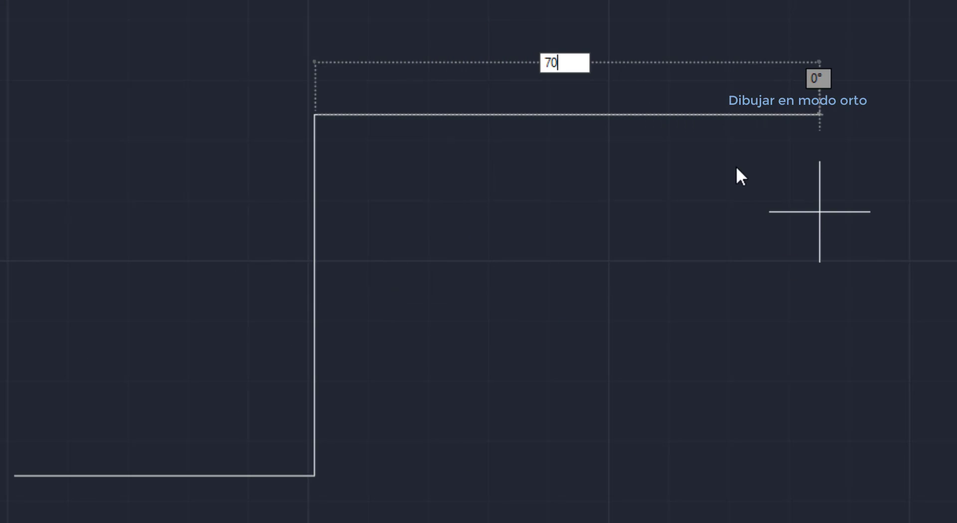
key("Return")
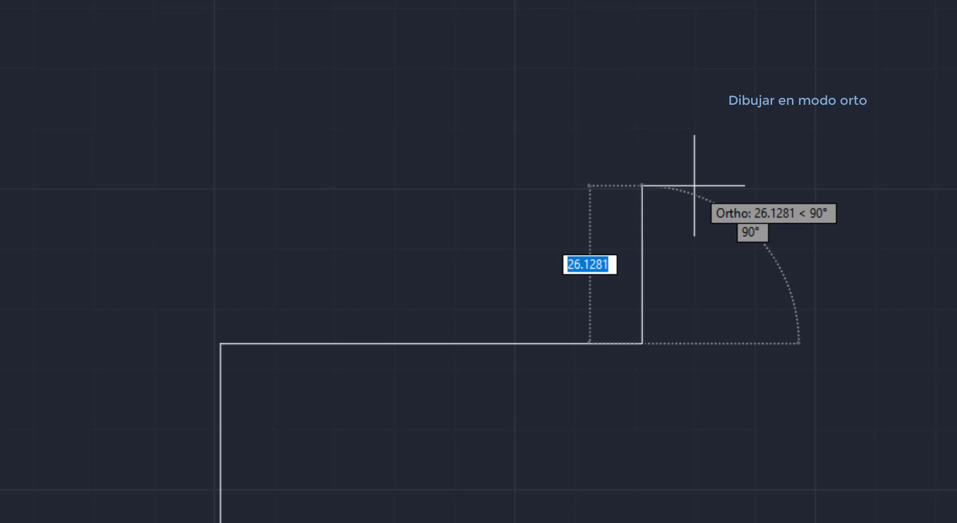
type("80")
key("Return")
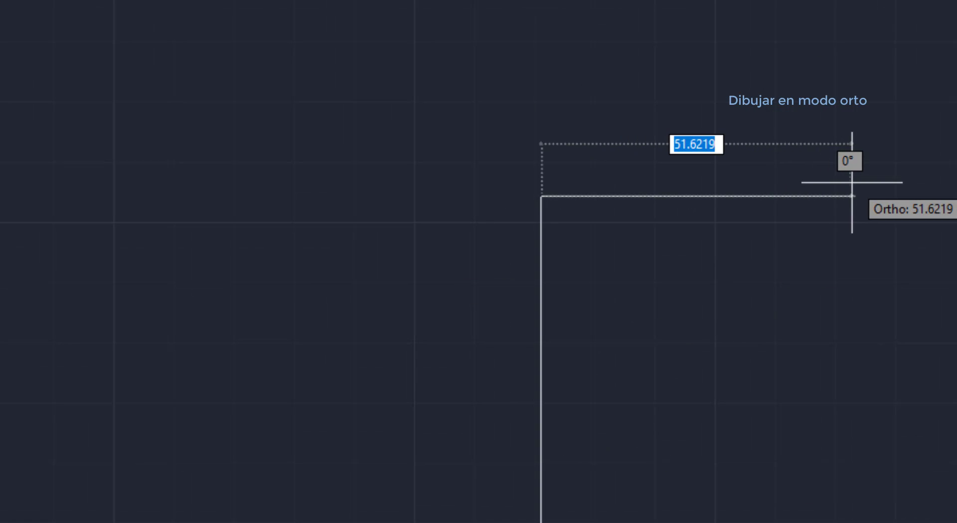
type("70")
key("Return")
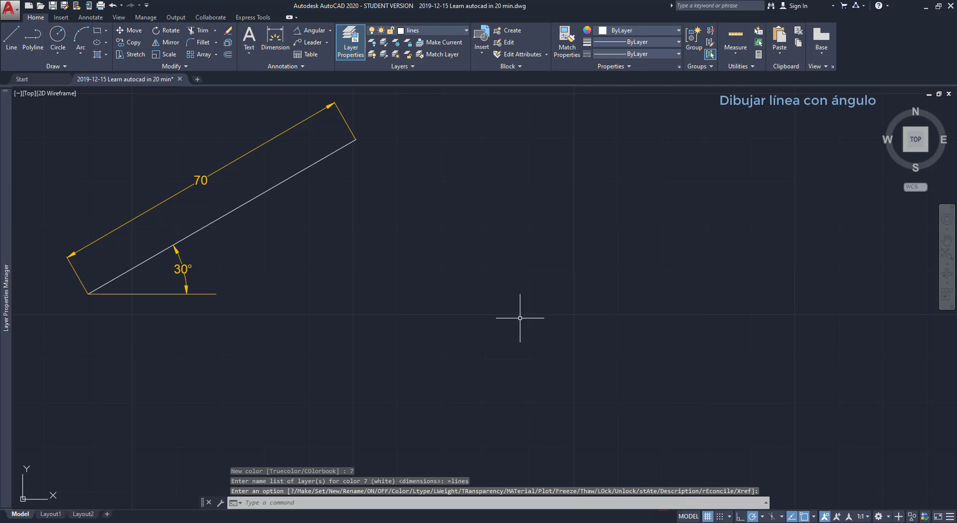
Draw a line 70 units long rising to the right at 30° in the empty area beside the dimensioned example
left_click(13, 38)
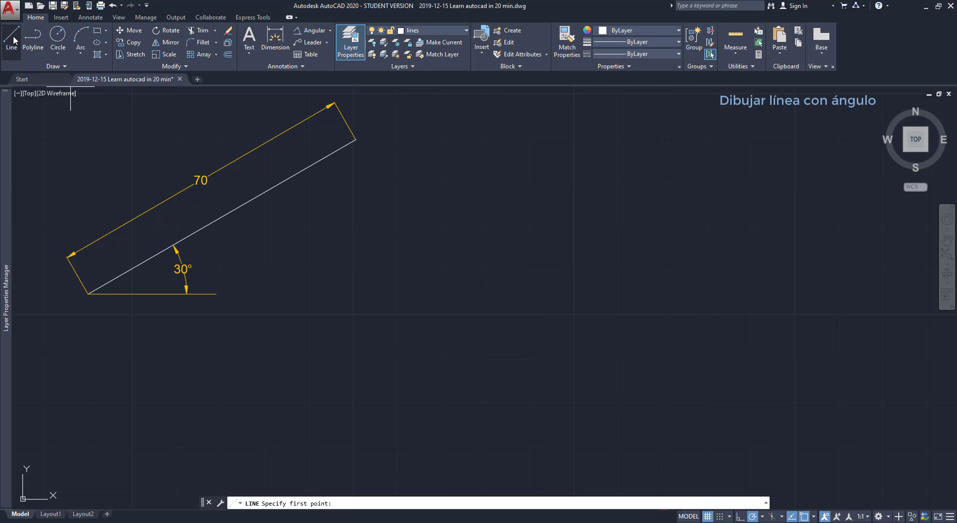
left_click(450, 315)
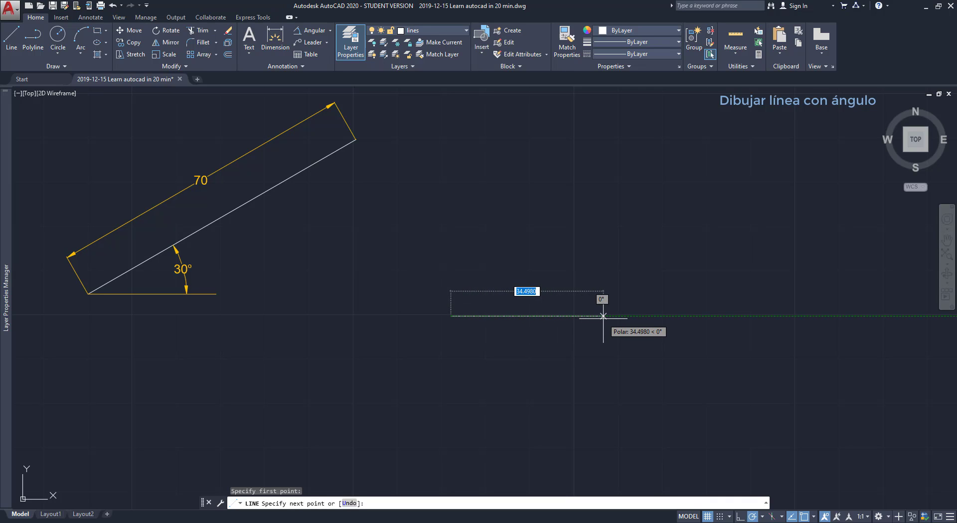
type("70")
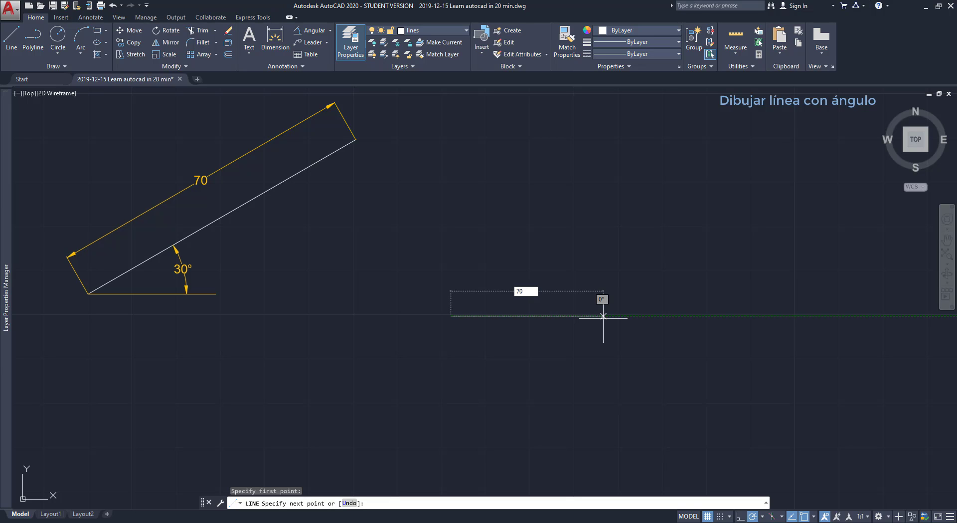
key("Tab")
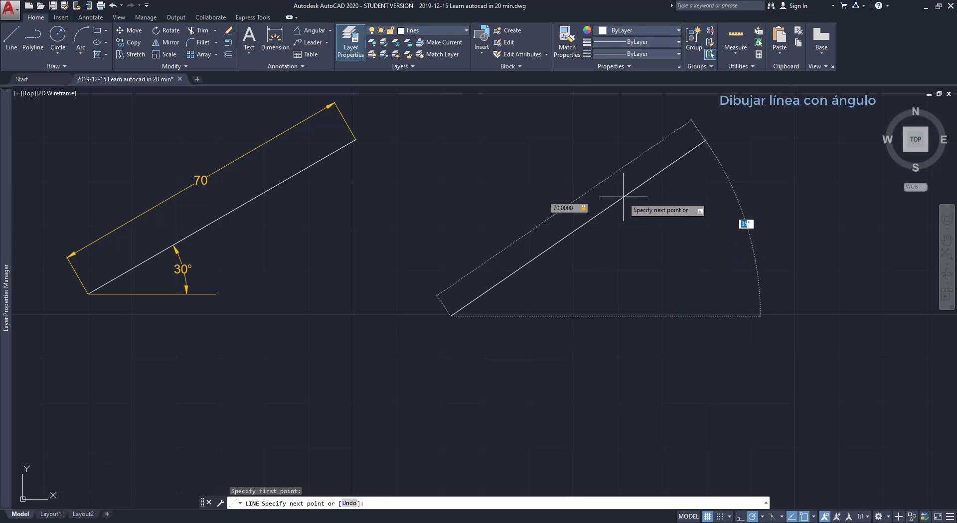
type("30")
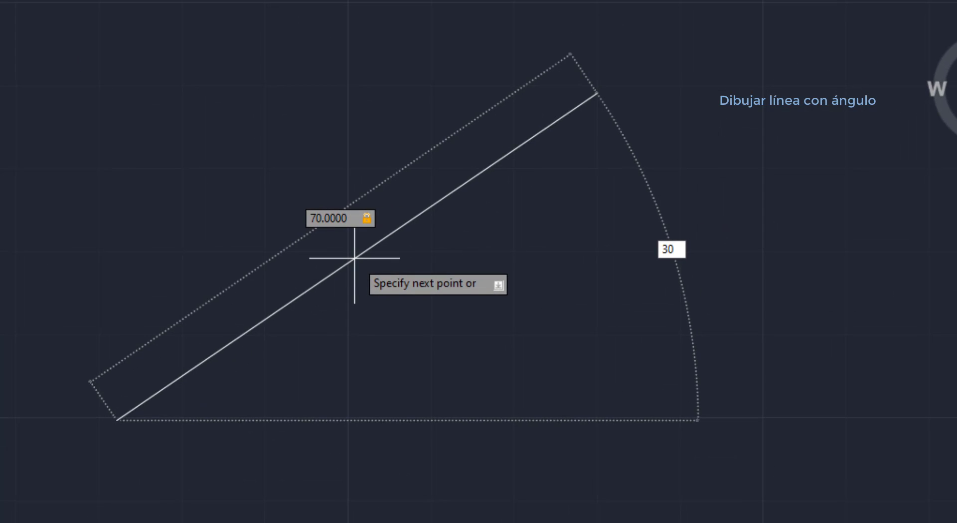
key("Return")
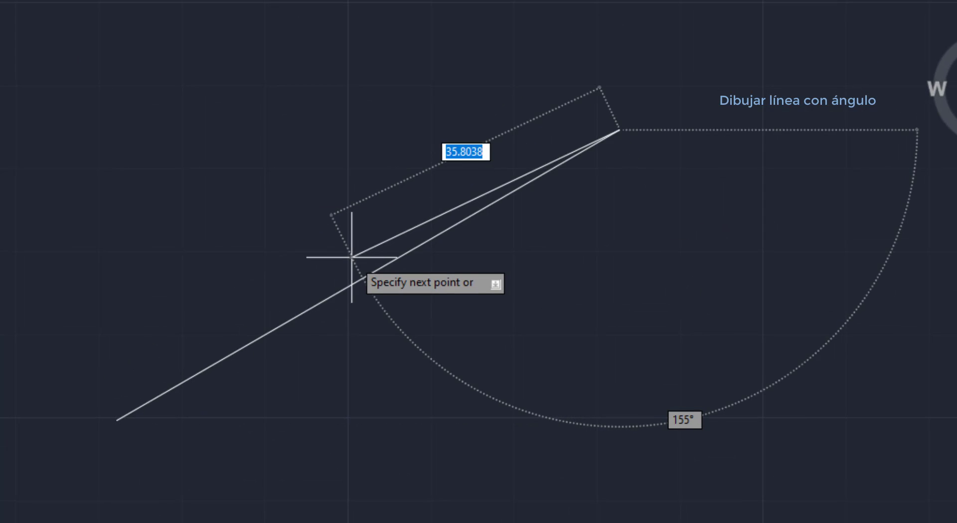
key("Escape")
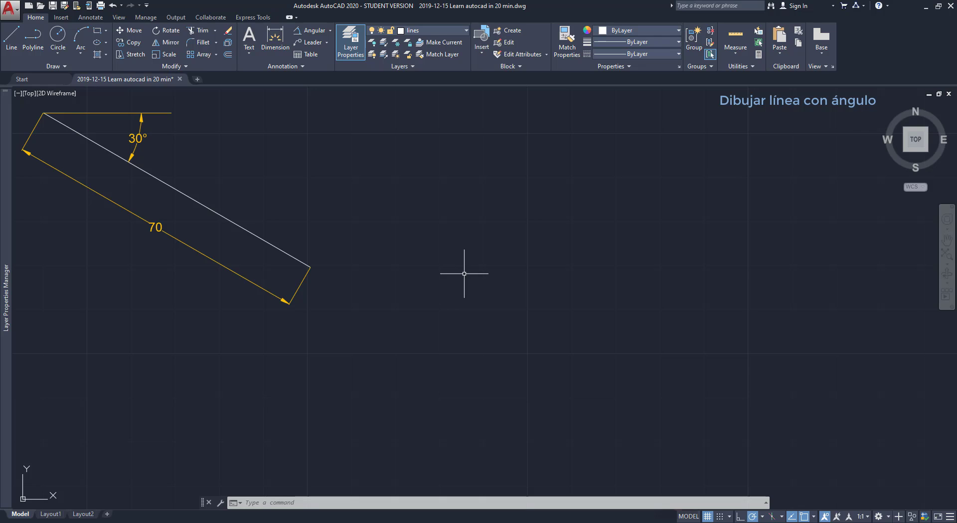
Draw a line 70 units long sloping down to the right at 30° below horizontal beside the dimensioned example
left_click(12, 35)
left_click(487, 262)
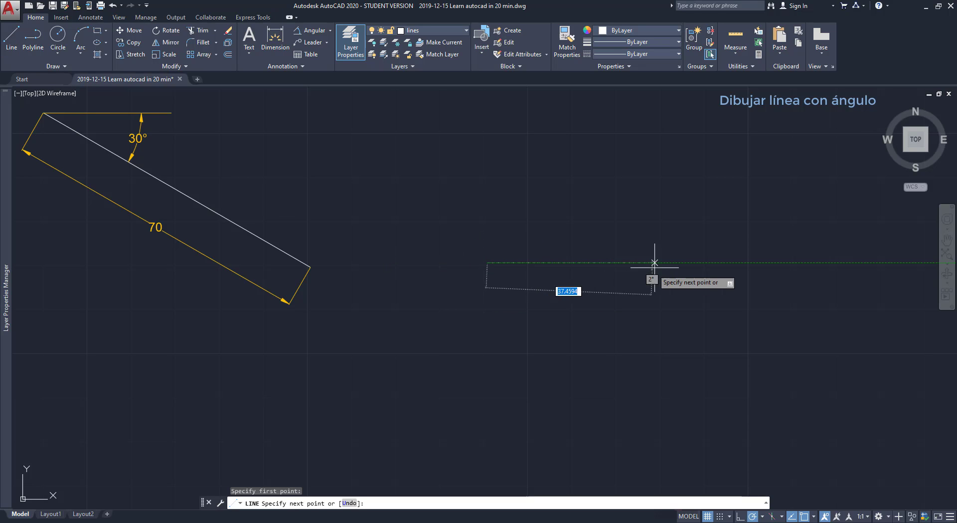
type("70")
key("Tab")
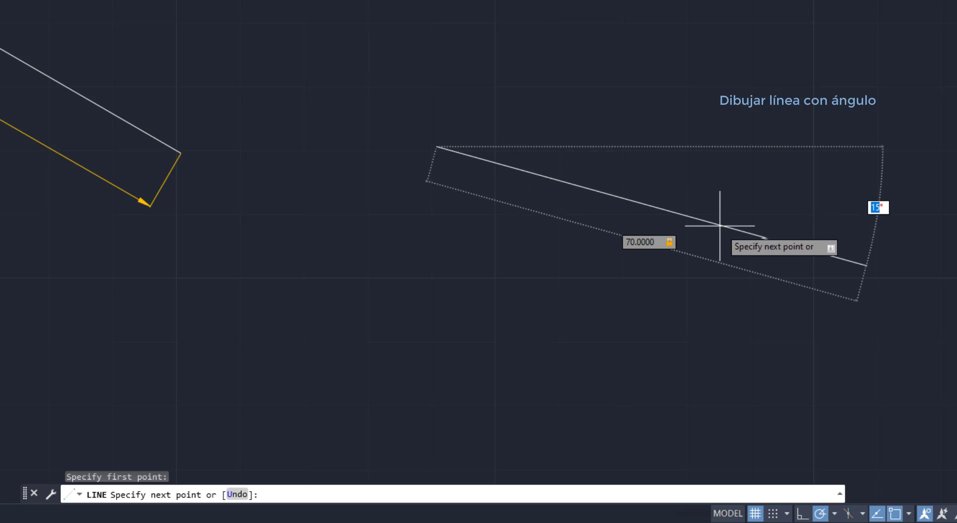
type("30")
key("Return")
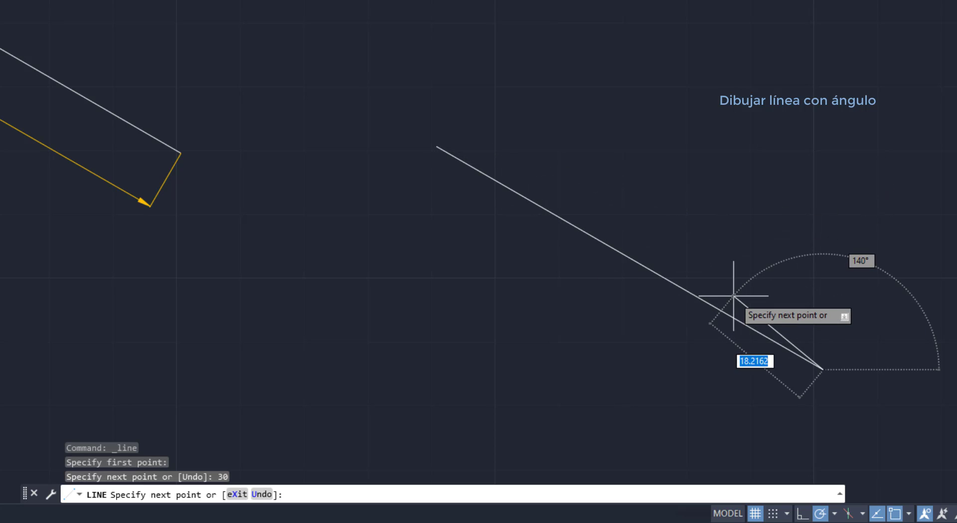
key("Escape")
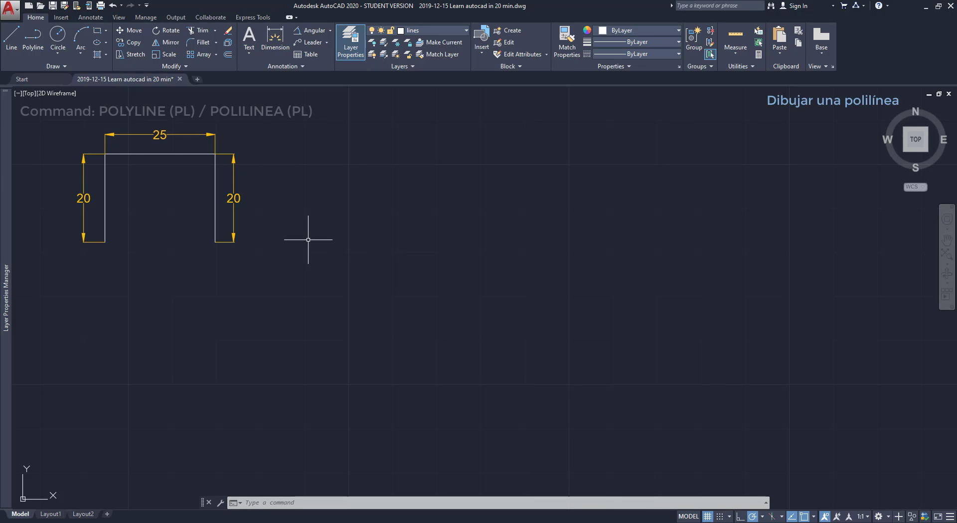
Draw an open polyline 20 up, 25 right and 20 down beside the example, and briefly select it to check how its segments are joined
left_click(35, 41)
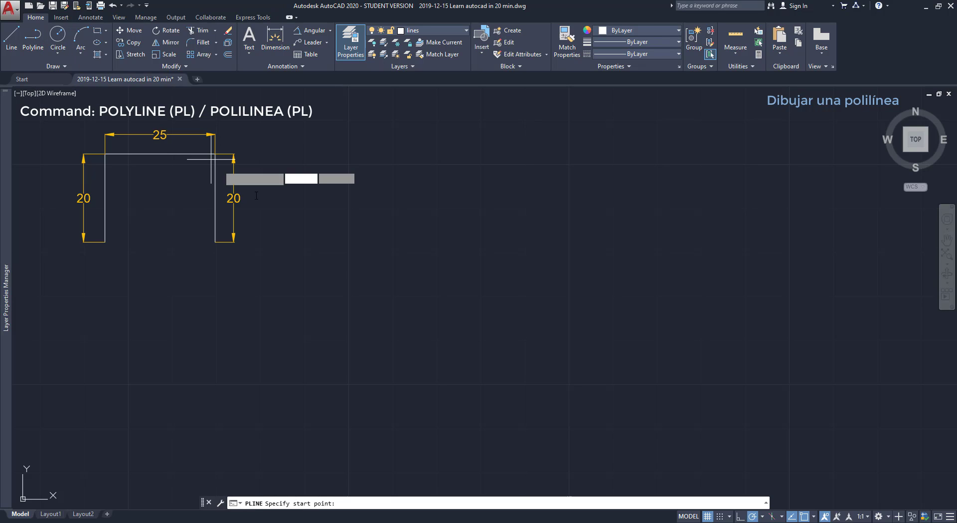
left_click(410, 319)
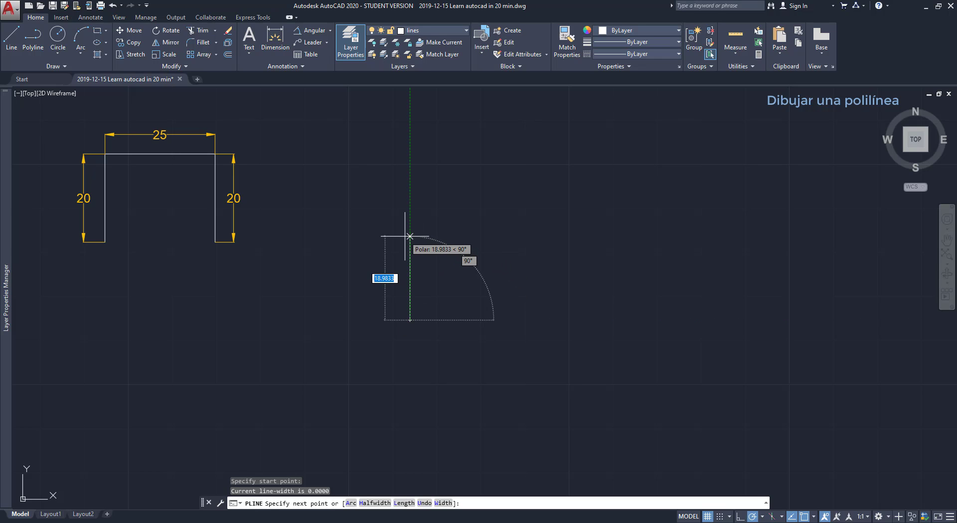
type("2")
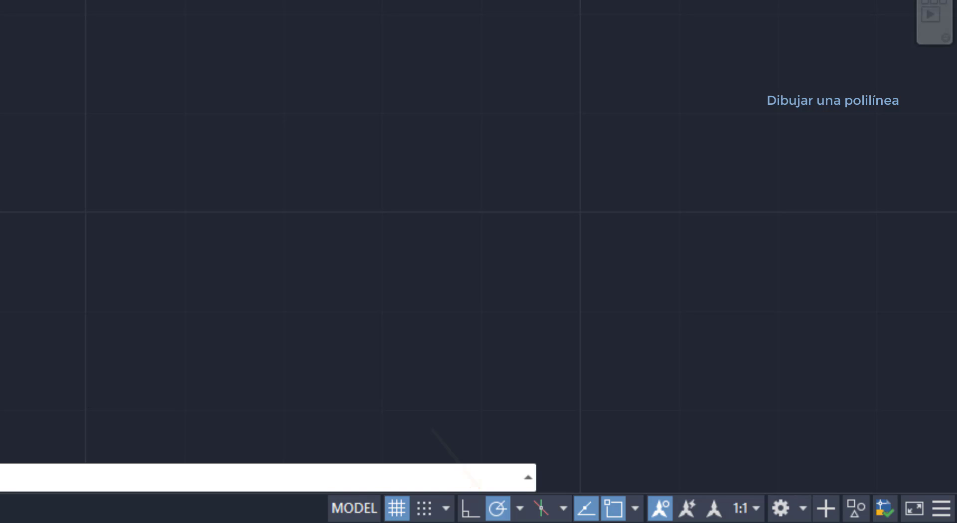
type("0")
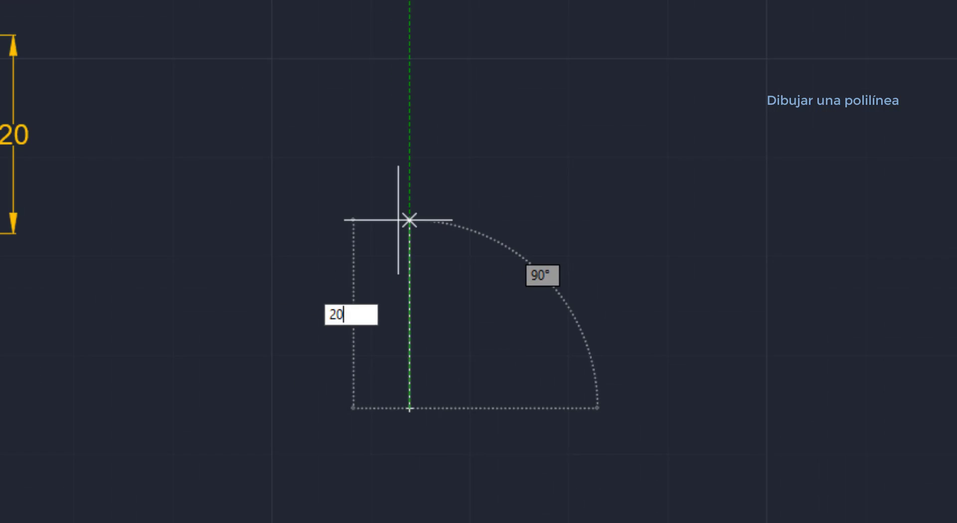
key("Return")
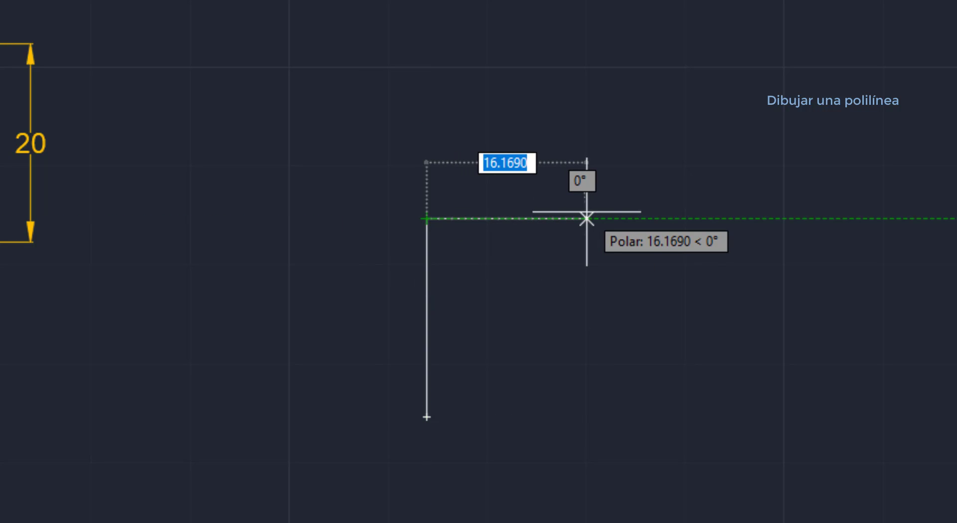
type("25")
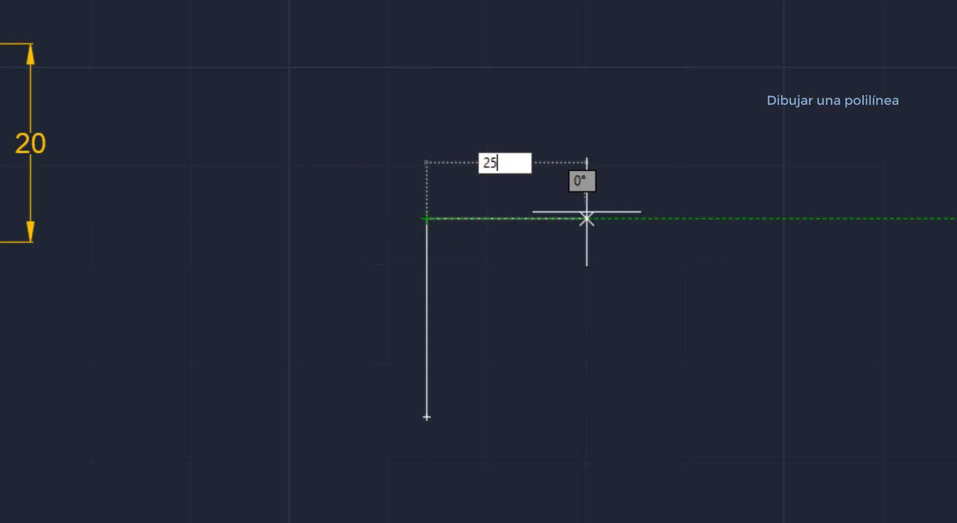
key("Return")
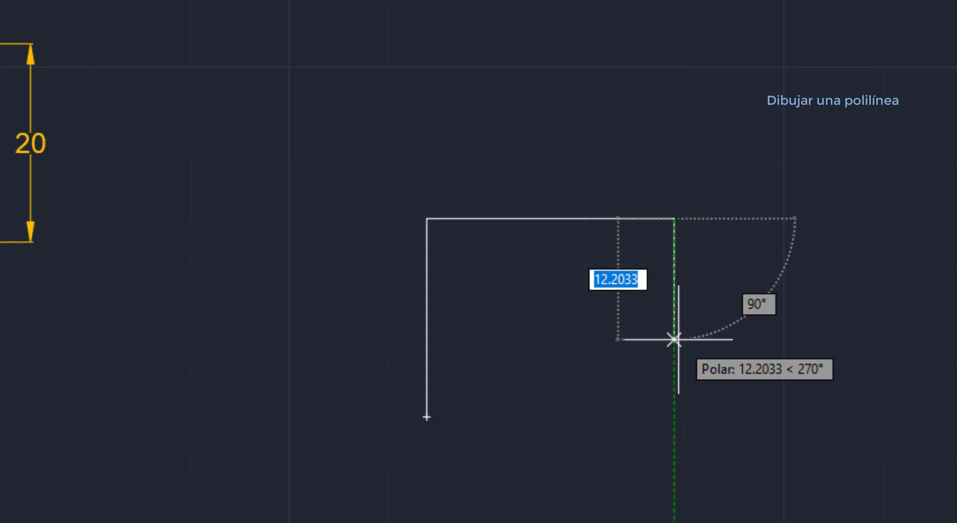
type("20")
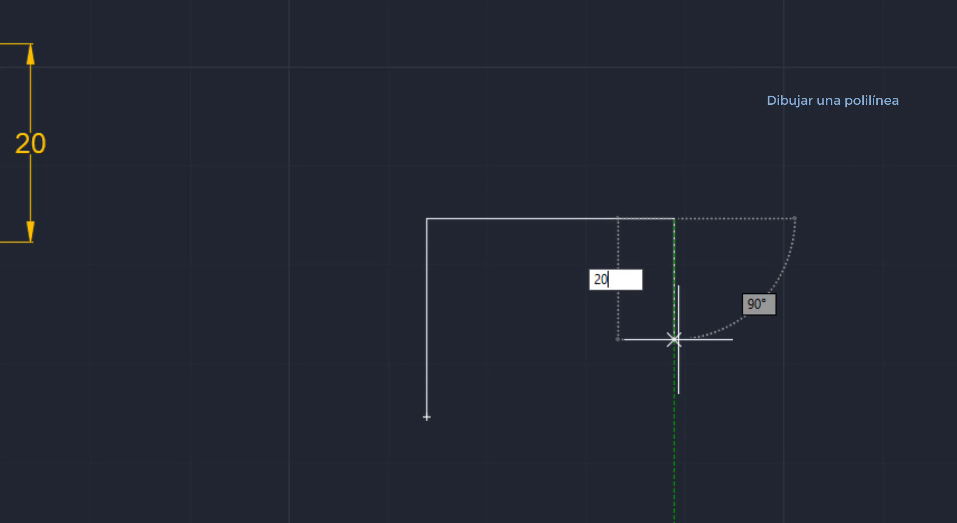
key("Return")
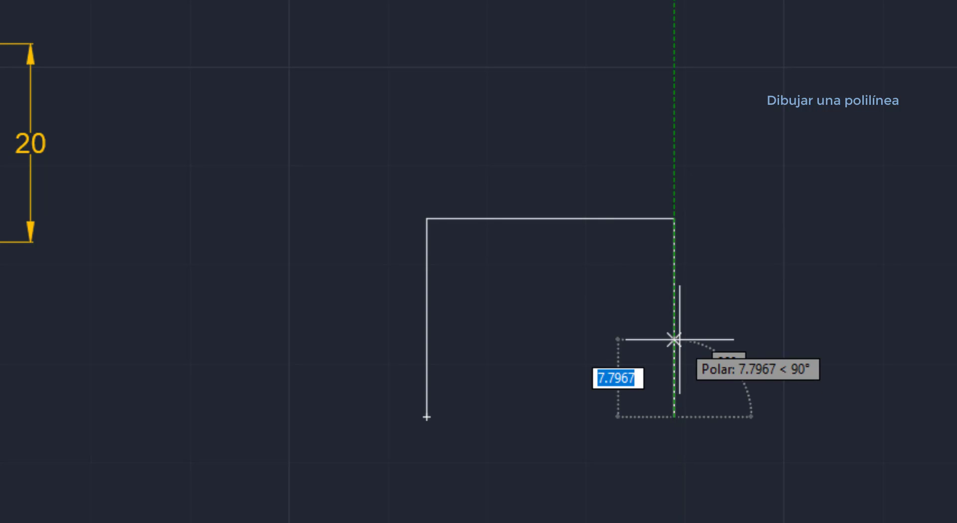
key("Escape")
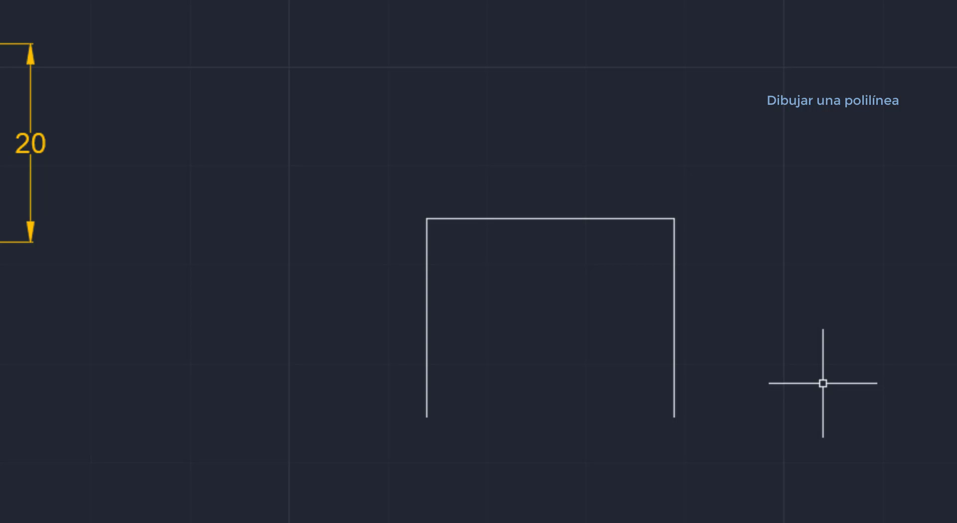
left_click(673, 315)
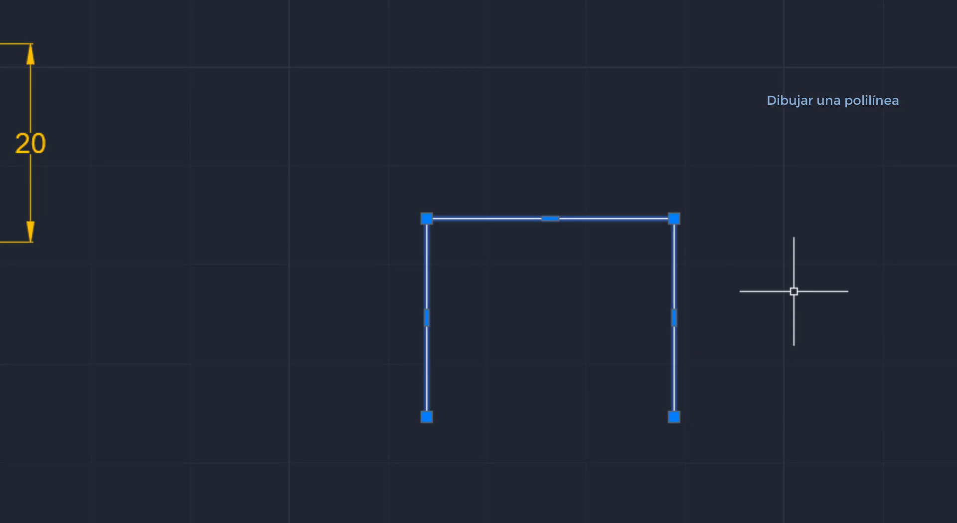
key("Escape")
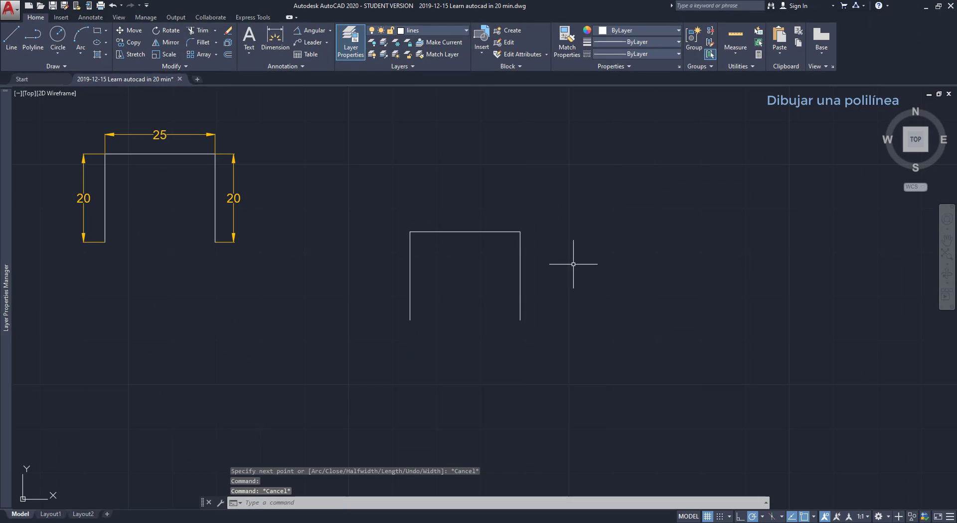
Draw the same open shape with the Line command beside the polyline: 20 up, 25 right and 20 down
type("L")
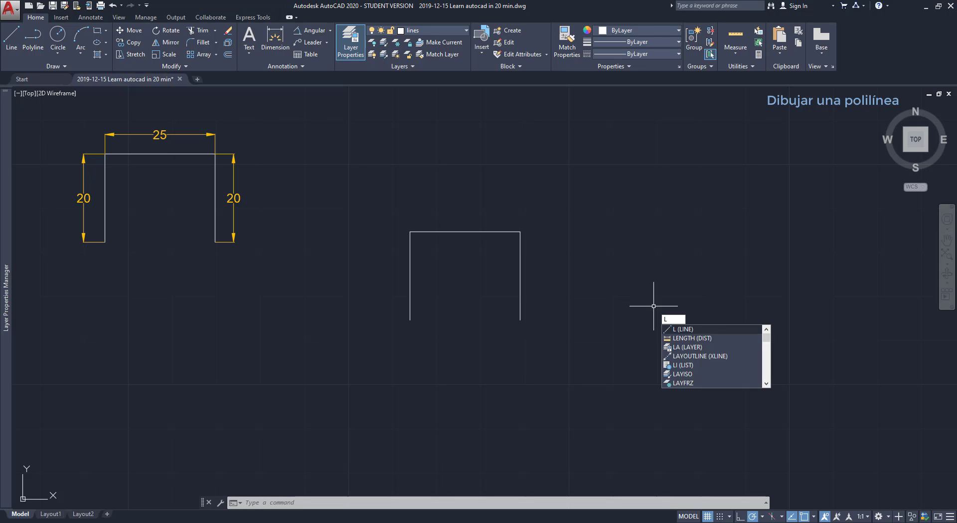
key("Return")
left_click(636, 322)
type("2")
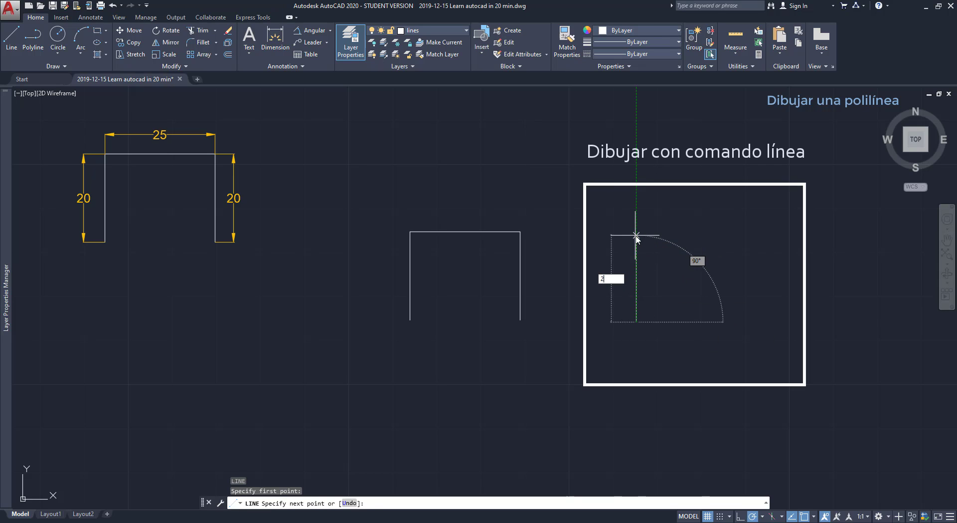
type("0")
key("Return")
type("25")
key("Return")
type("2")
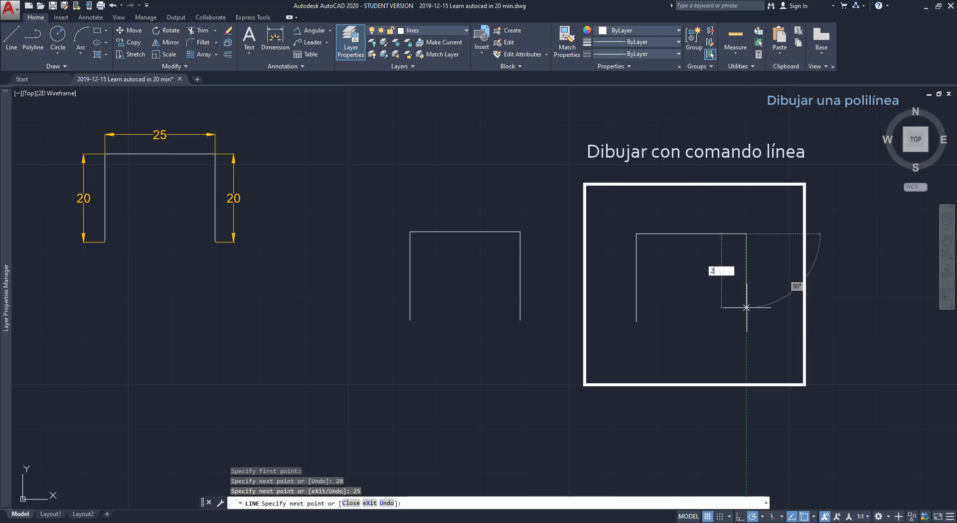
type("0")
key("Return")
key("Escape")
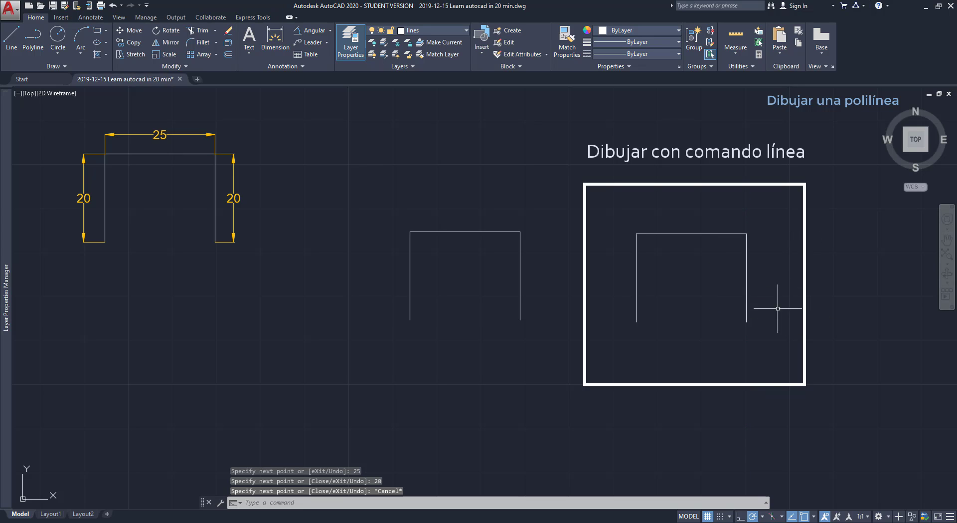
Select each of the three segments of the Line-drawn shape to compare its selection with the polyline's
left_click(747, 293)
left_click(724, 233)
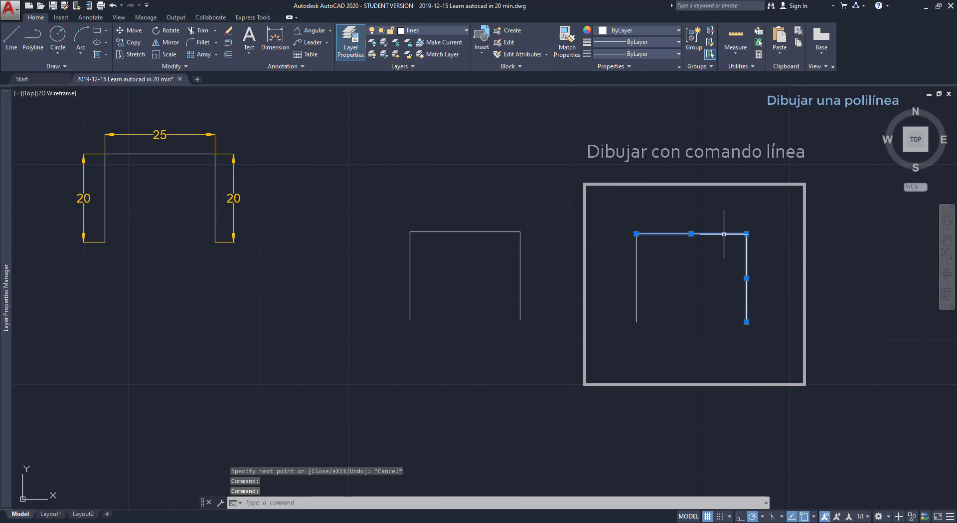
left_click(636, 268)
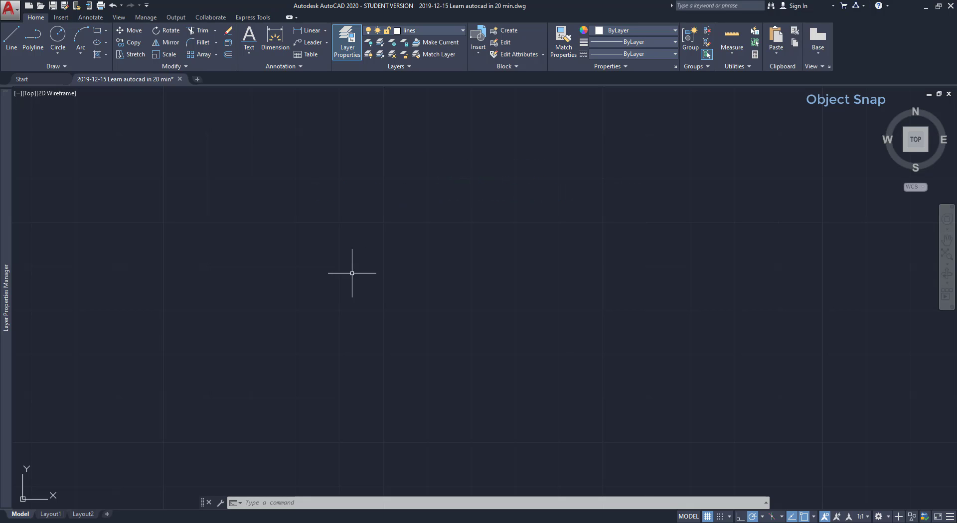
Draw a polyline 20 to the right and 20 up beside the dimensioned example, ending it after the second segment
middle_click_drag(353, 271, 665, 274)
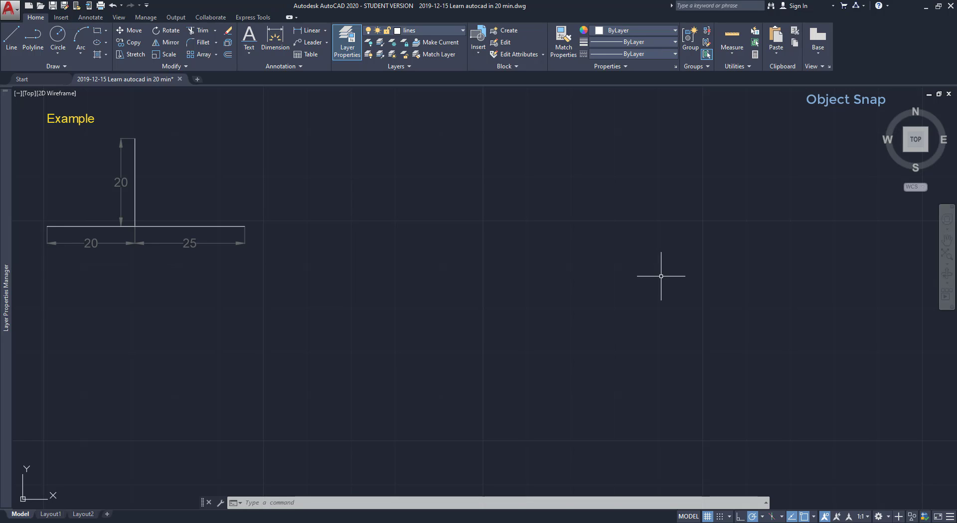
type("PL")
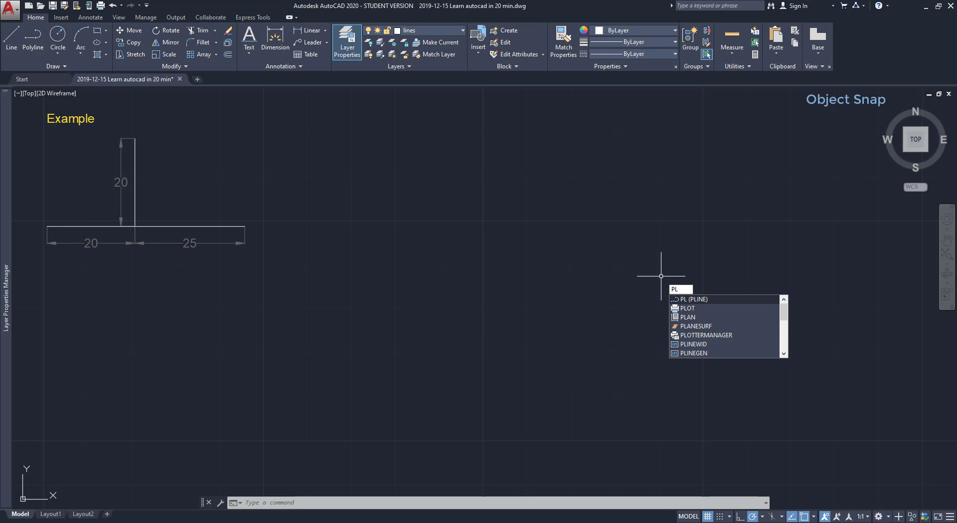
key("Return")
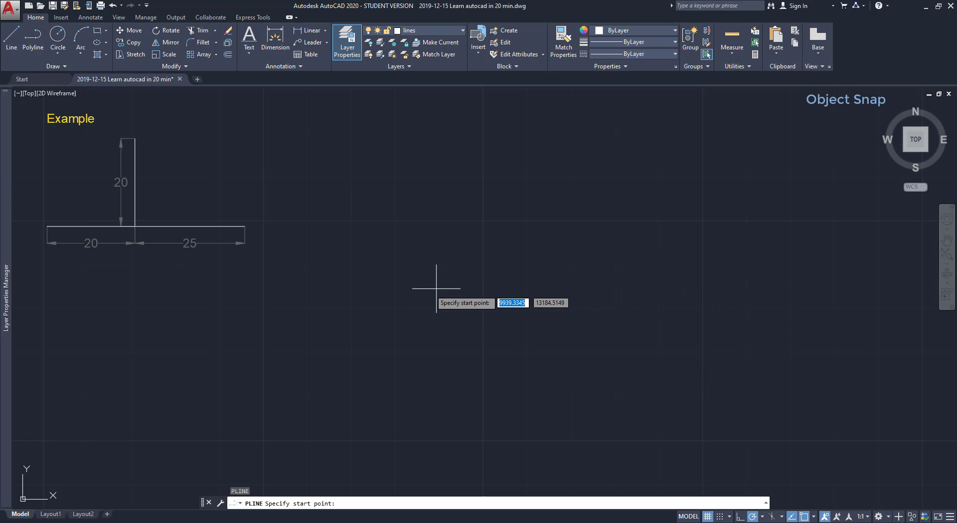
left_click(420, 292)
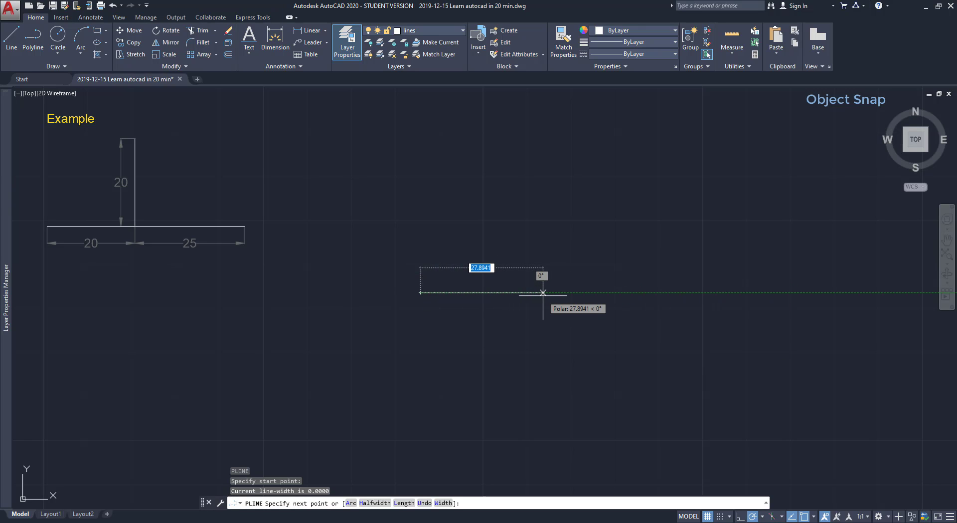
type("20")
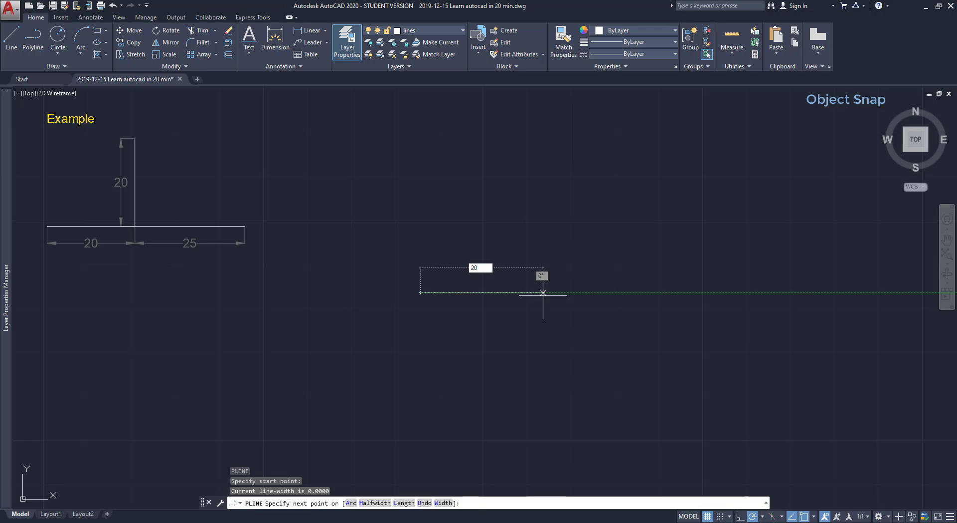
key("Return")
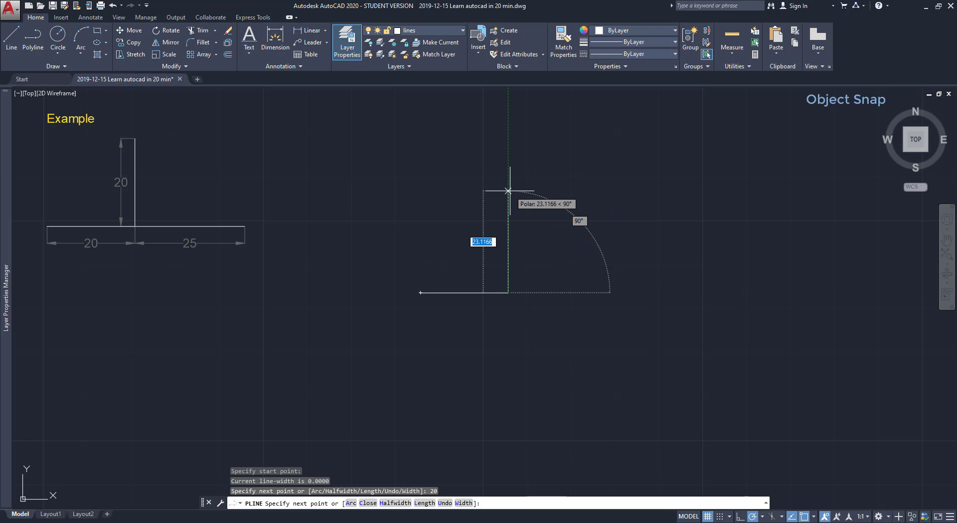
type("20")
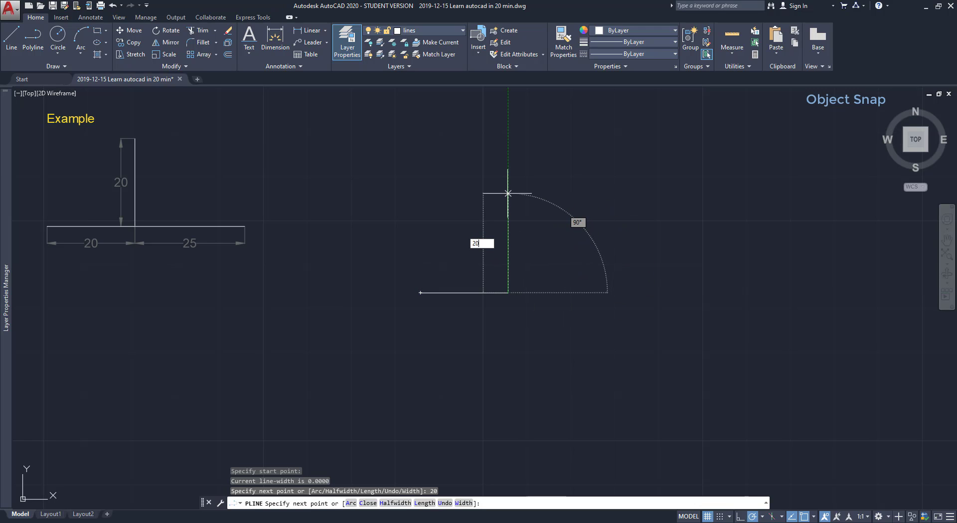
key("Return")
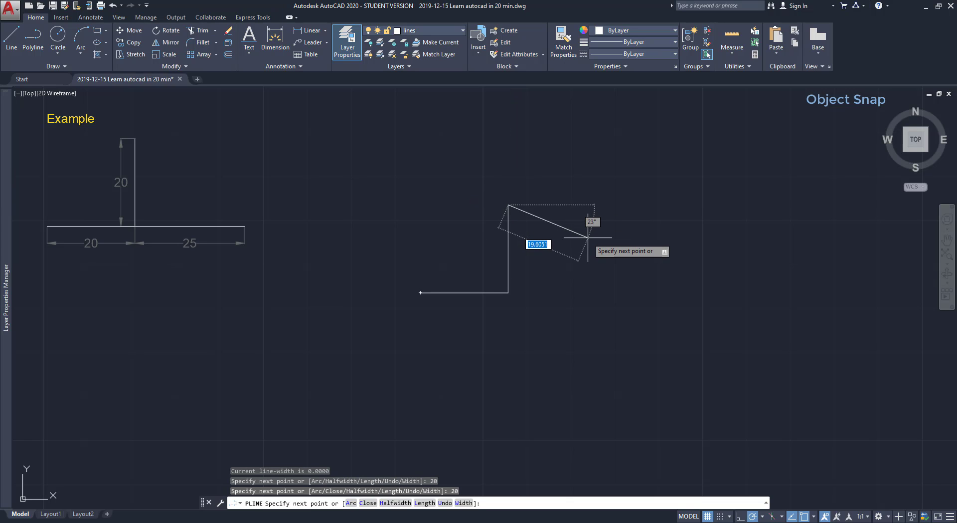
key("Escape")
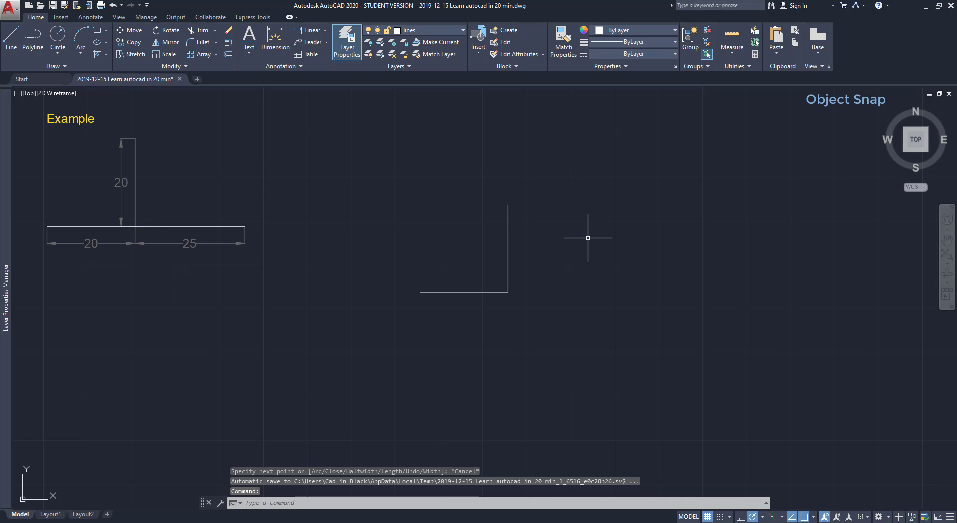
Draw a line 25 units to the right from the polyline's corner, snapping its start to the corner endpoint
type("L")
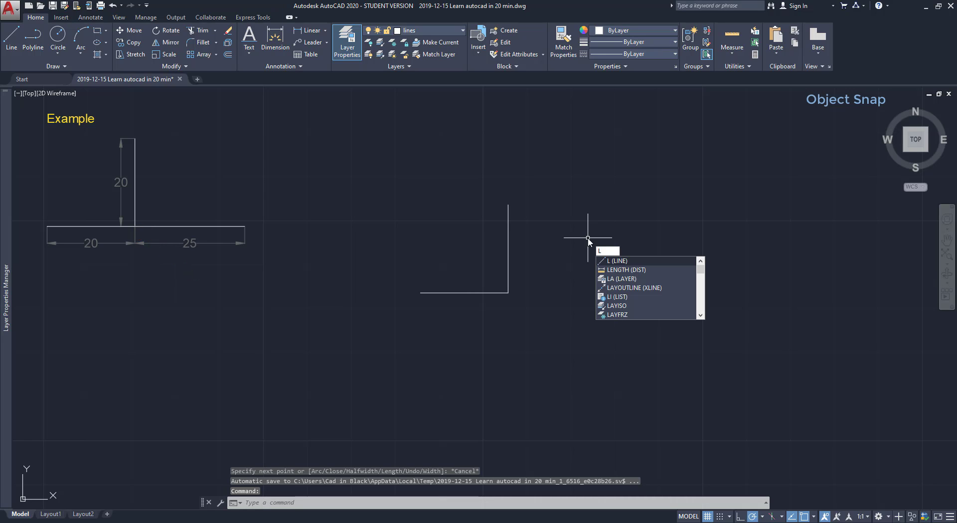
key("Return")
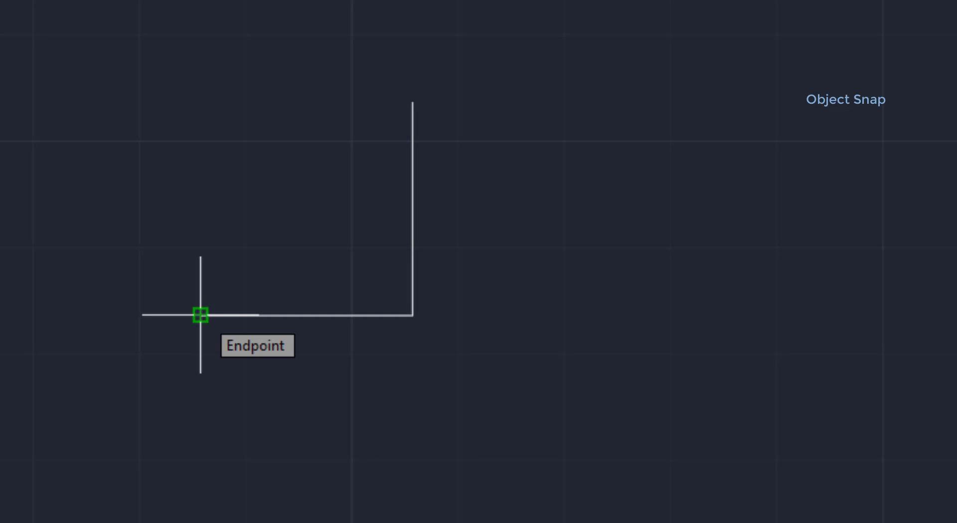
left_click(412, 314)
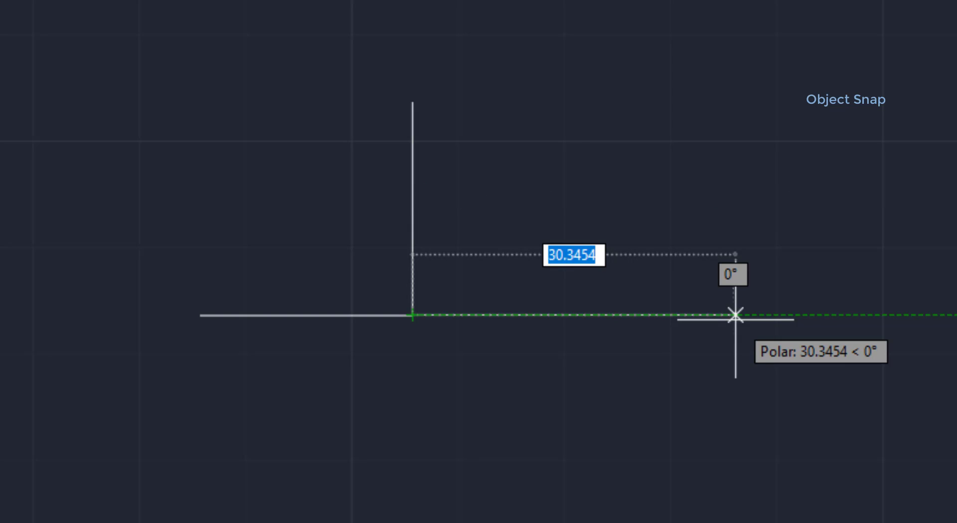
type("25")
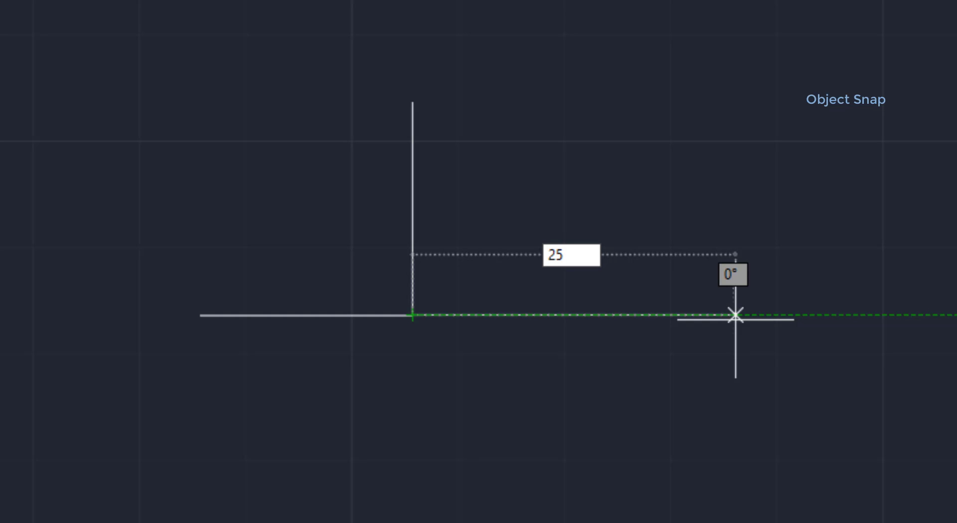
key("Return")
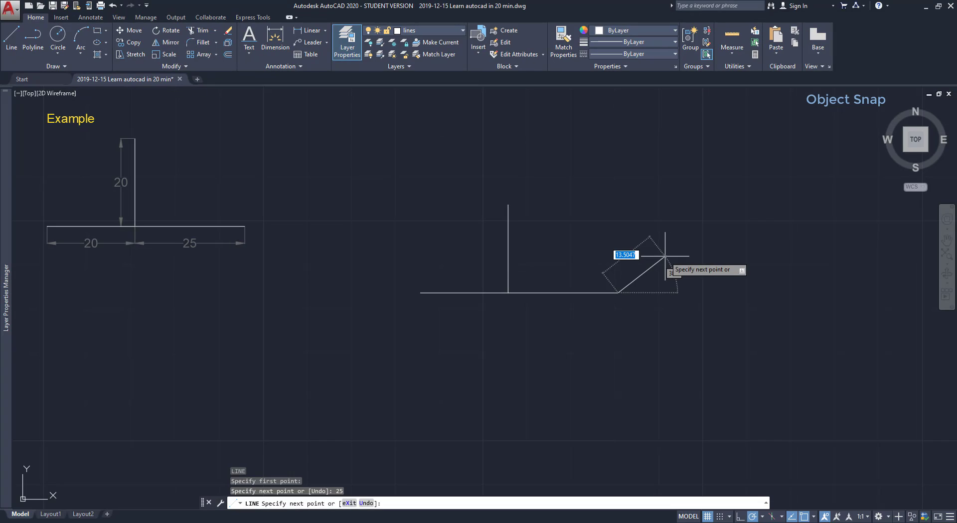
key("Escape")
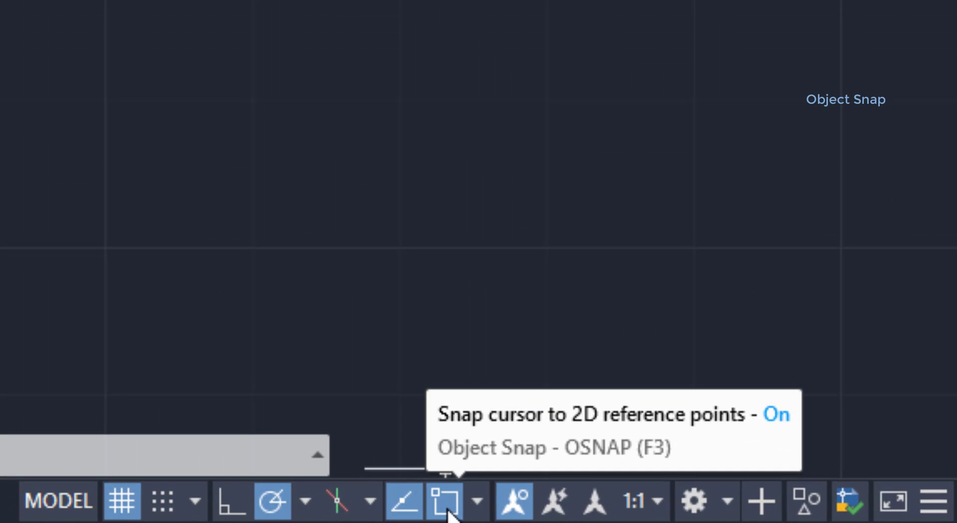
Turn on the Midpoint object snap and start a new line from the midpoint of the horizontal line
left_click(478, 503)
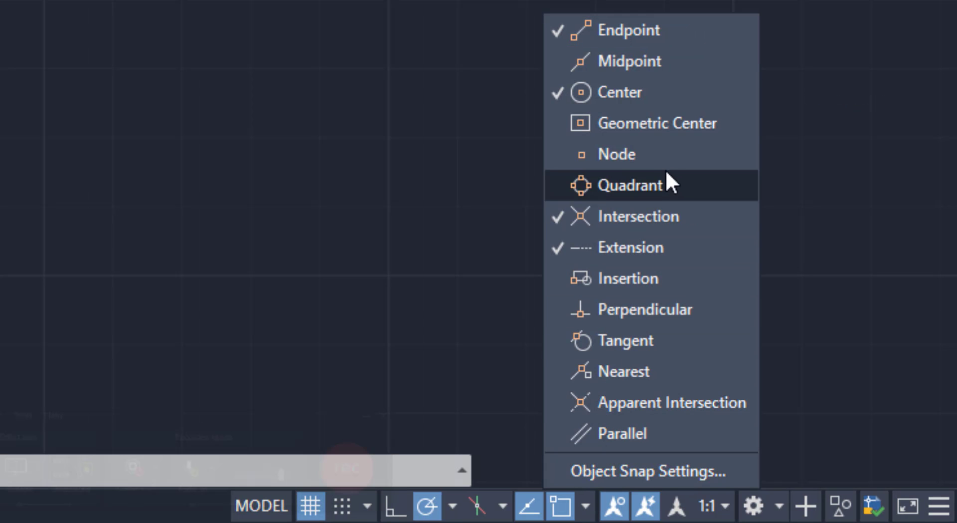
left_click(687, 58)
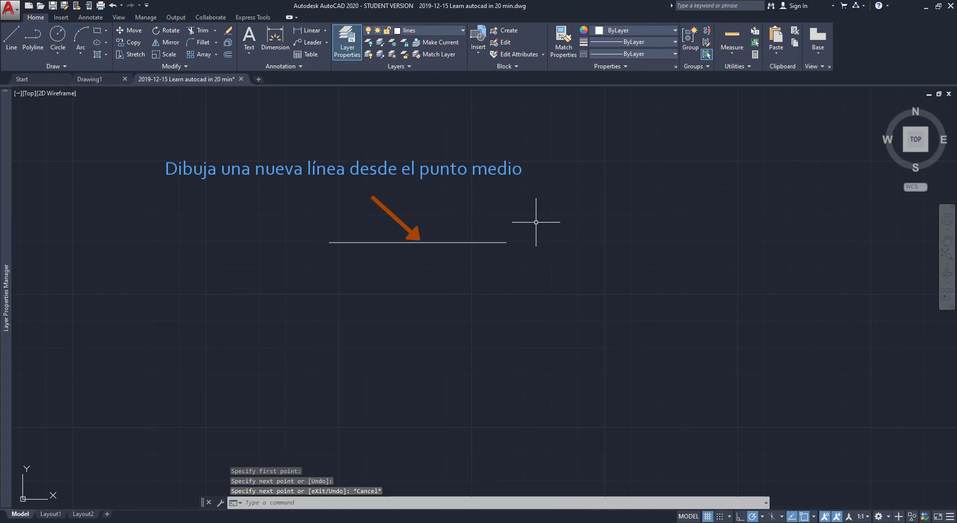
type("l")
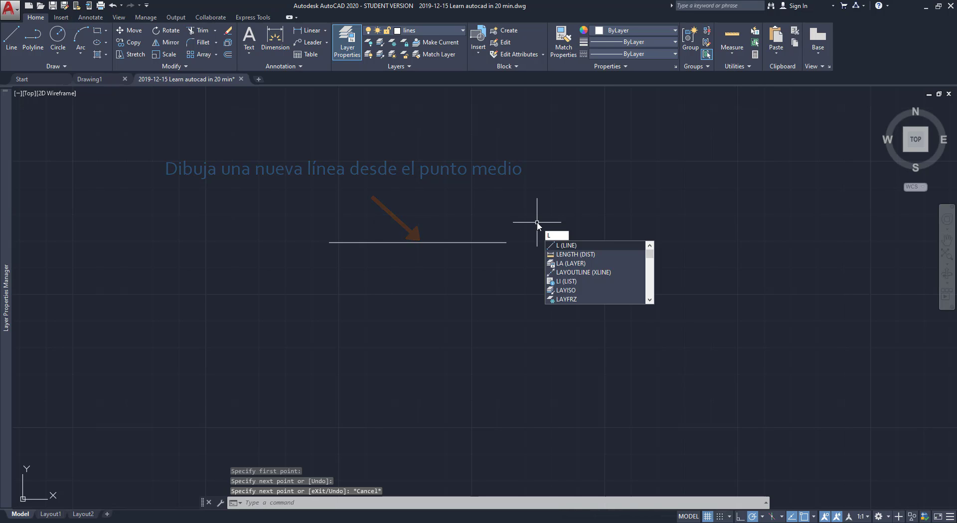
key("Return")
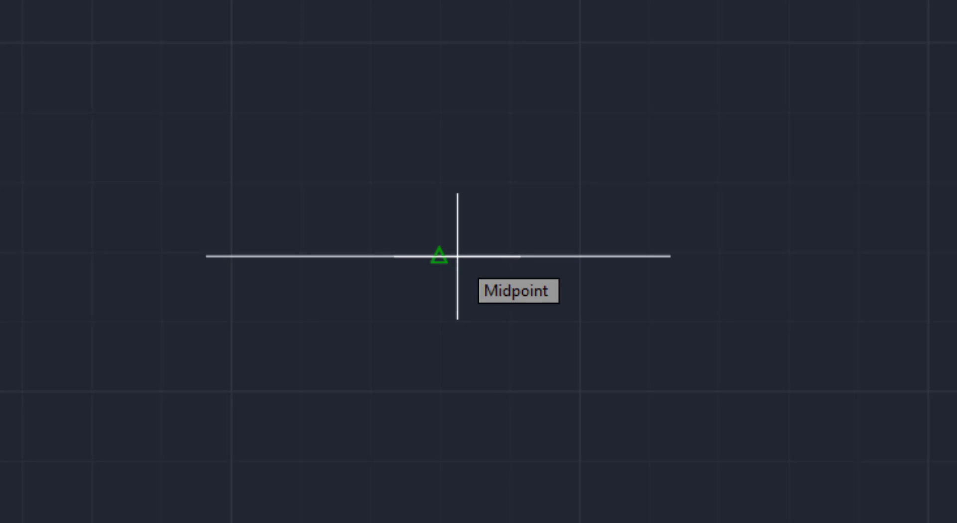
left_click(439, 256)
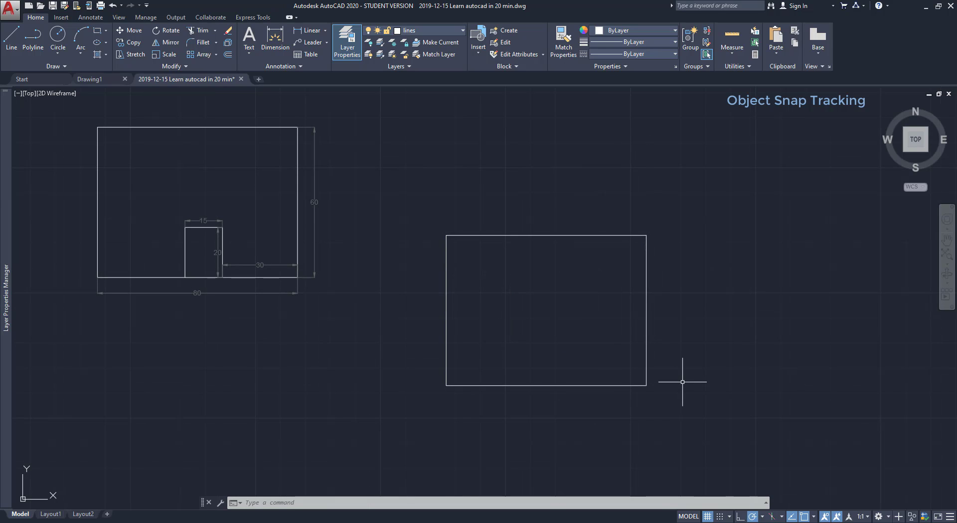
On the rectangle's bottom edge, start a line 30 left of the lower-right corner and draw it 20 up and 15 left
type("l")
key("Return")
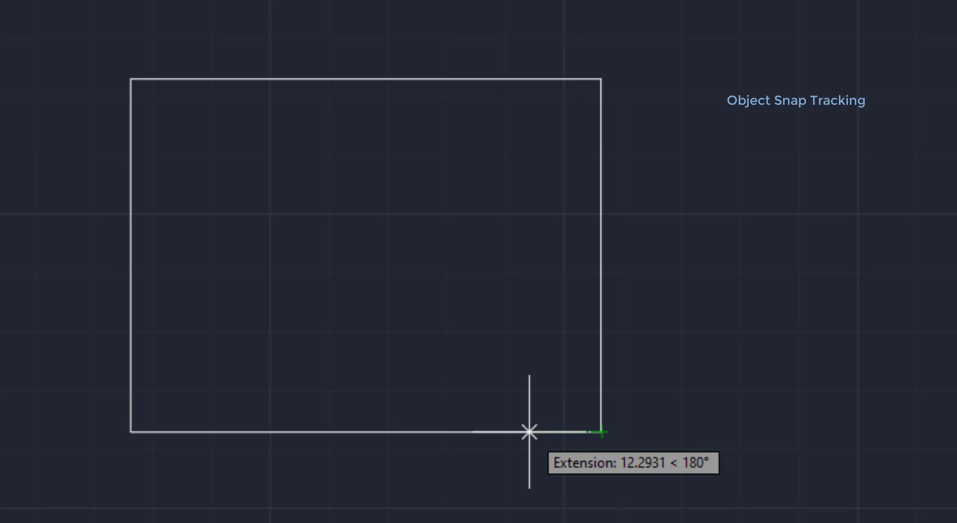
type("3")
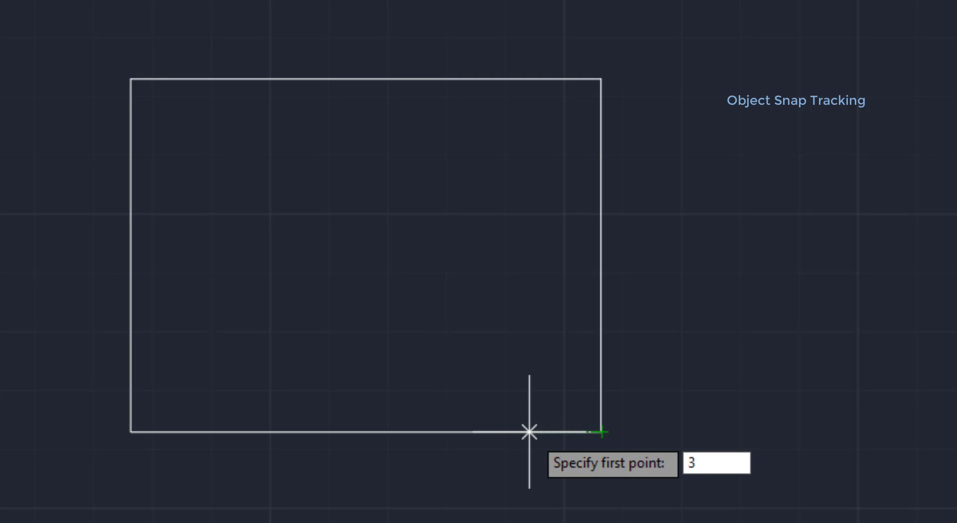
type("0")
key("Return")
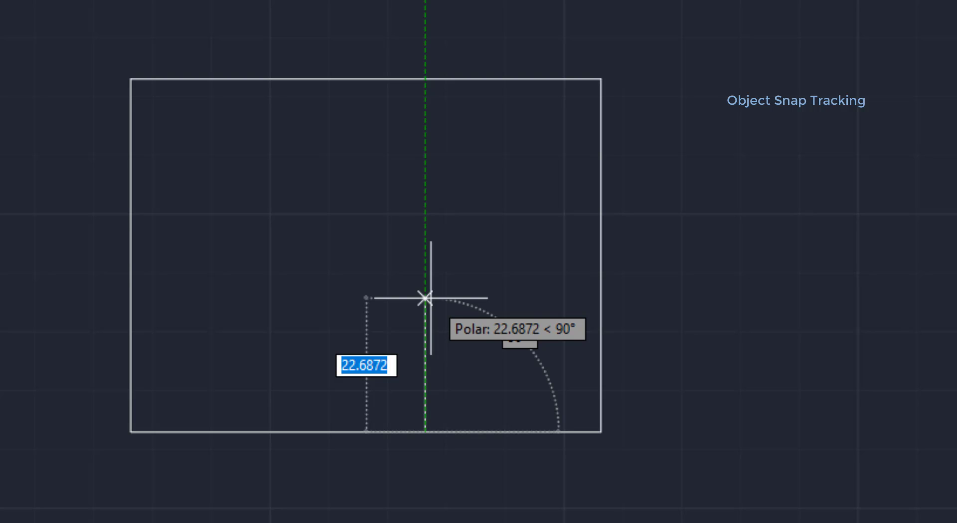
type("20")
key("Return")
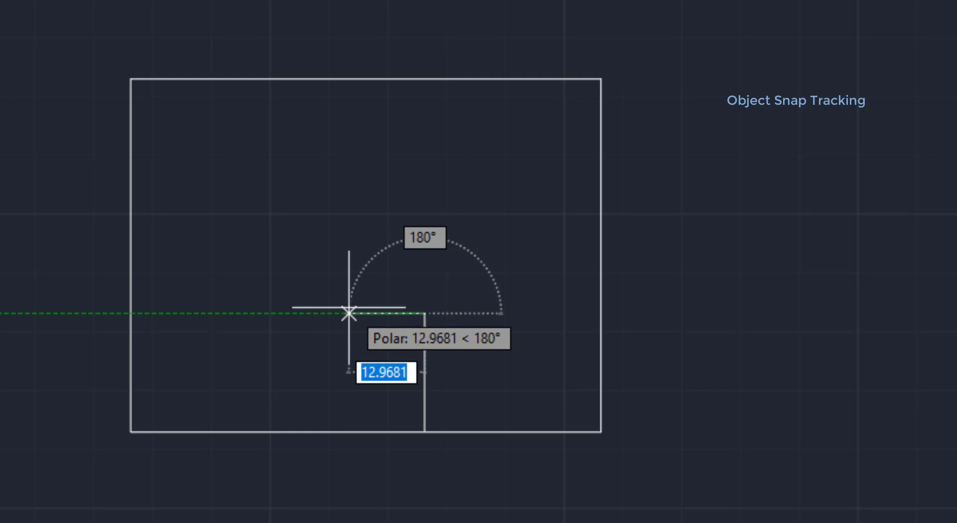
type("15")
key("Return")
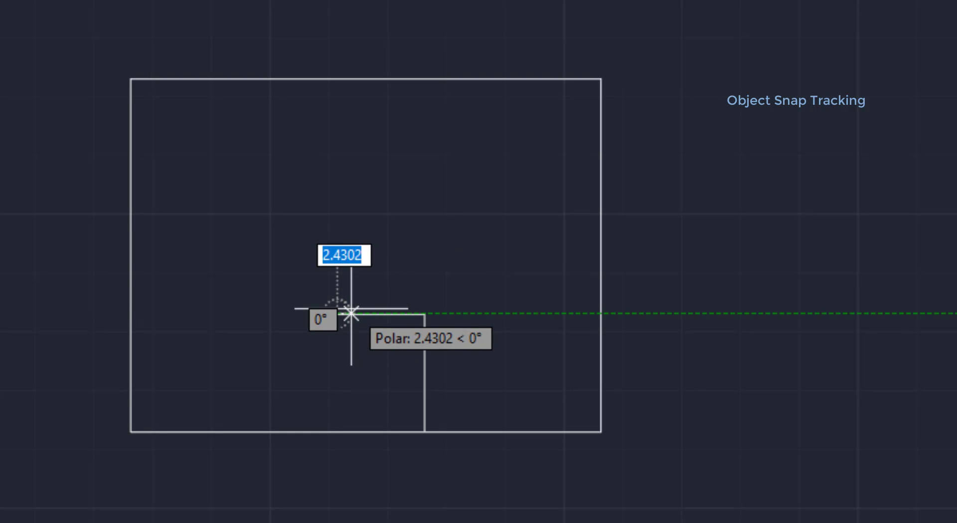
Finish the inner opening with a vertical line straight down to its intersection with the rectangle's bottom edge
scroll(335, 370, "up", 1)
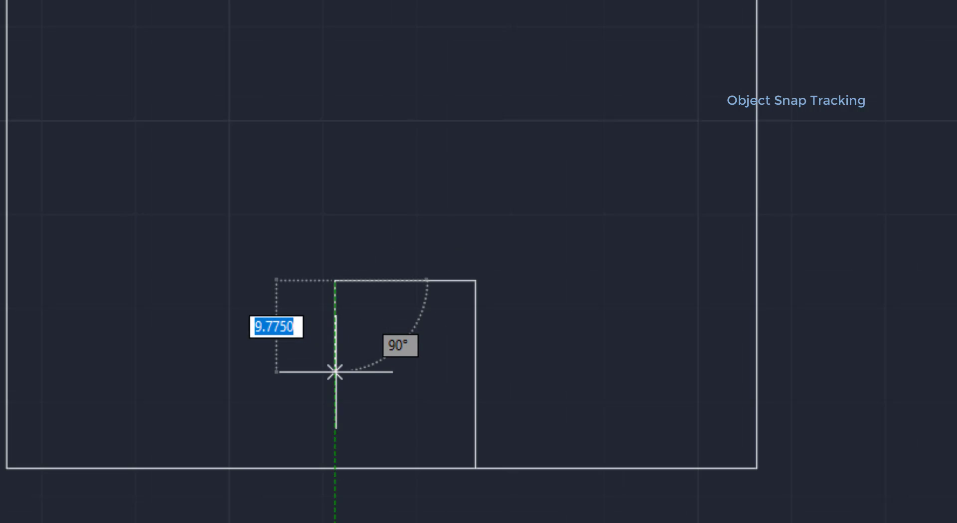
middle_click_drag(335, 410, 295, 254)
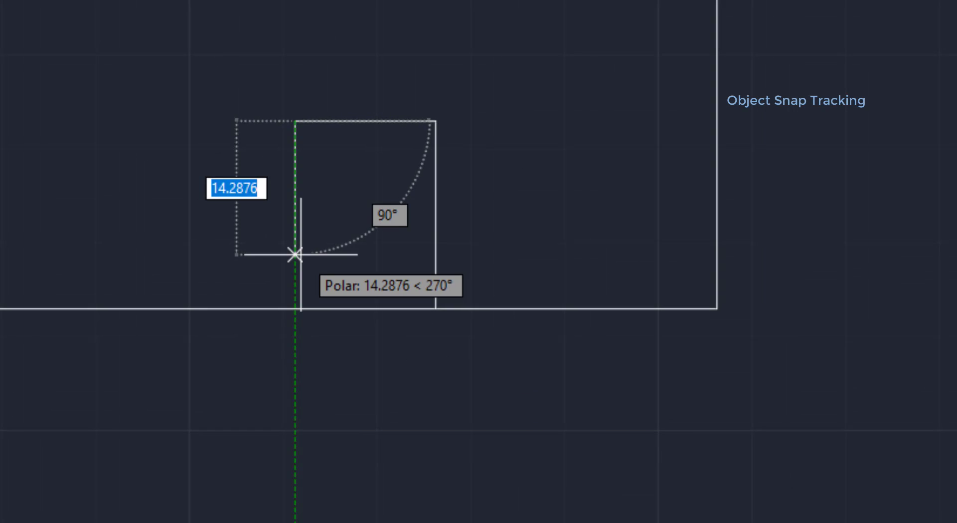
scroll(291, 256, "up", 1)
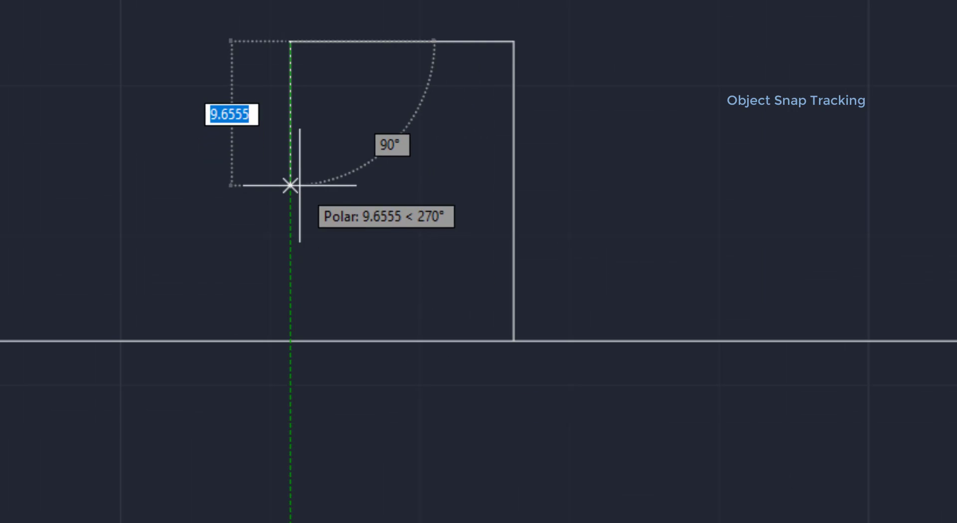
left_click(290, 340)
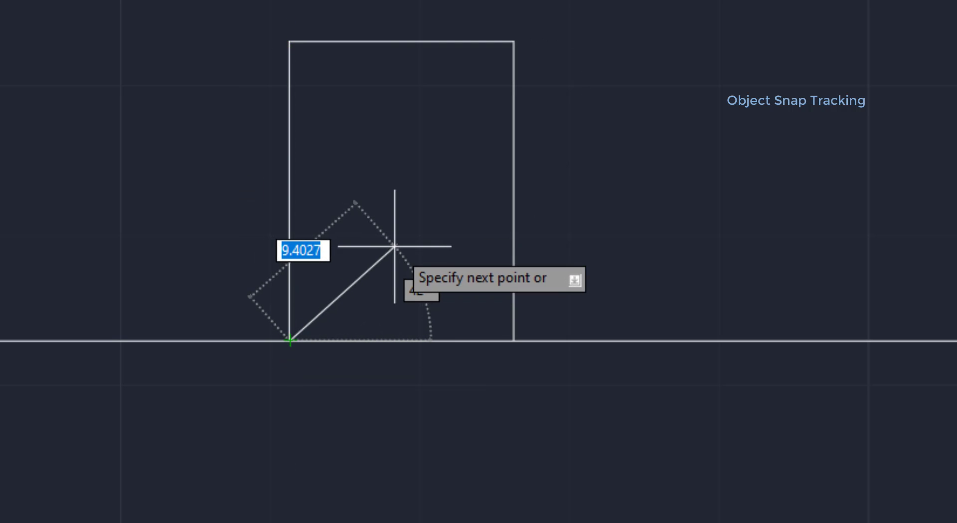
key("Escape")
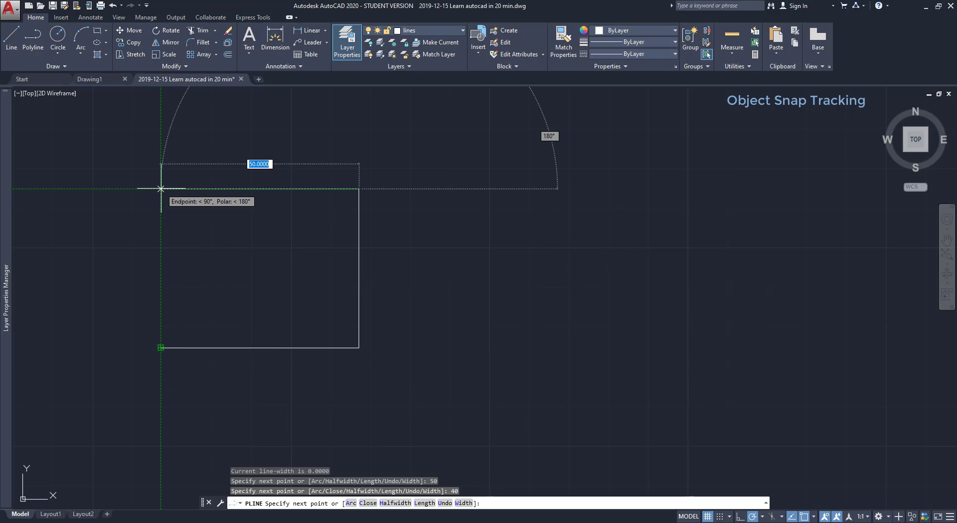
Complete the rectangular polyline with a top edge aligned above the start point and a left edge back to the start point
left_click(160, 189)
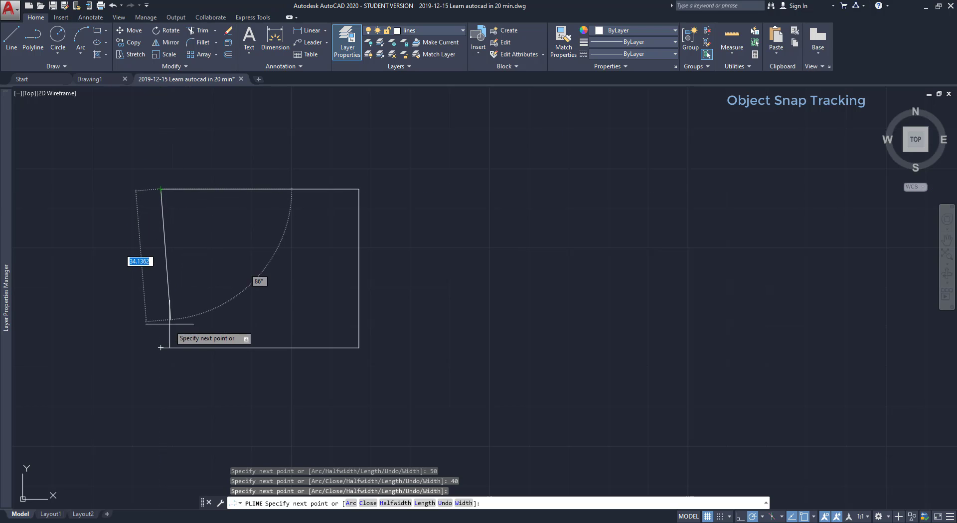
left_click(160, 348)
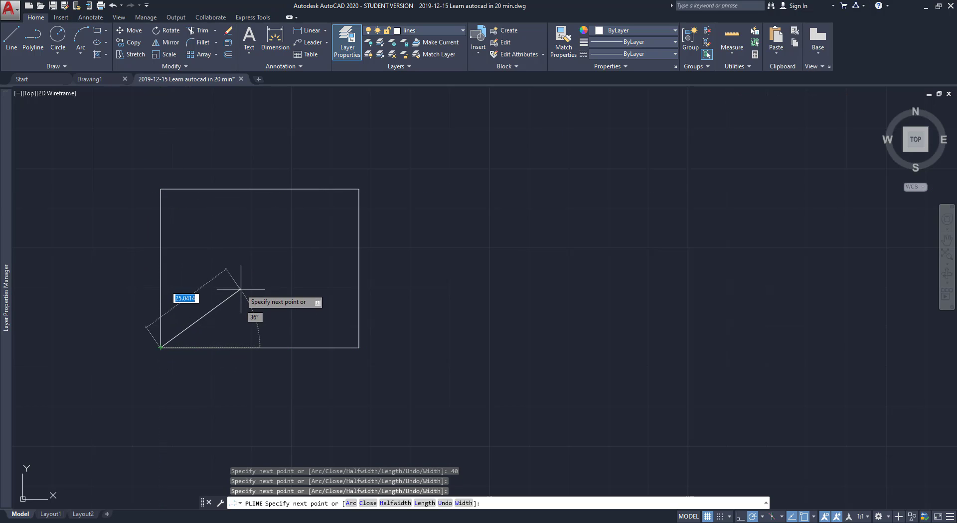
key("Escape")
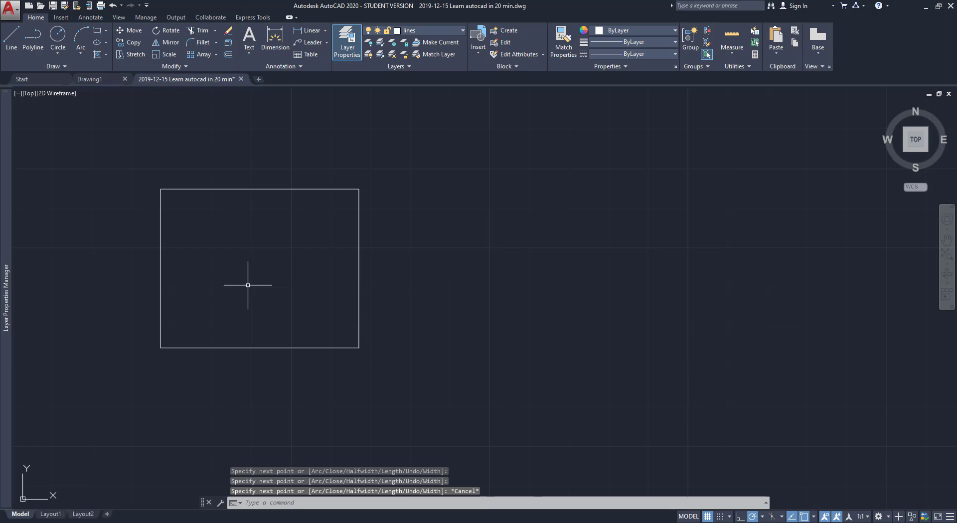
mouse_move(726, 342)
middle_mouse_down()
mouse_move(667, 324)
mouse_move(543, 314)
mouse_move(363, 313)
middle_mouse_up()
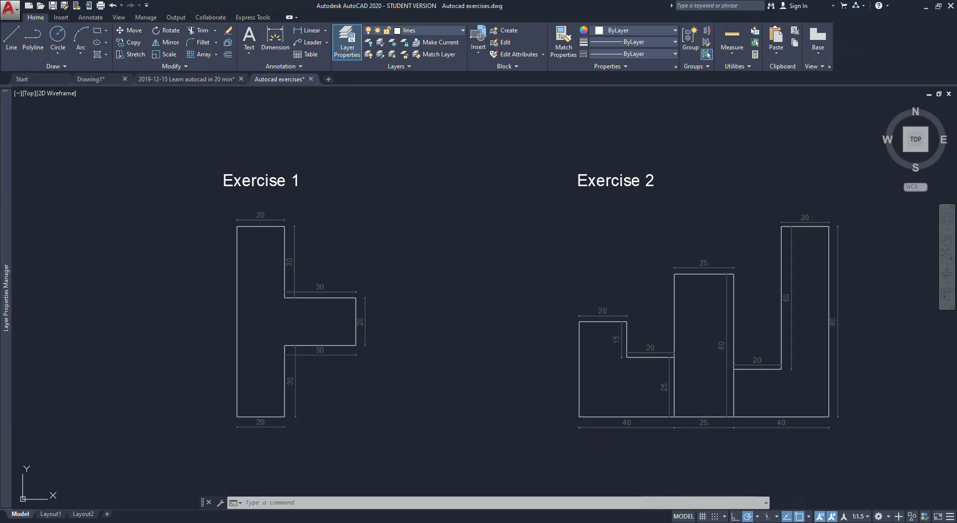
middle_click_drag(519, 421, 526, 178)
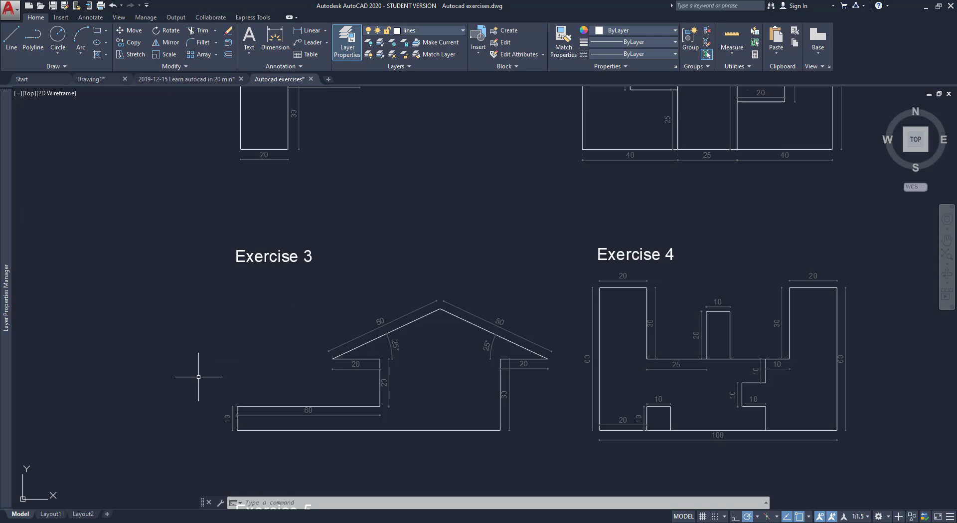
mouse_move(111, 395)
middle_mouse_down()
mouse_move(114, 94)
mouse_move(124, 436)
middle_mouse_up()
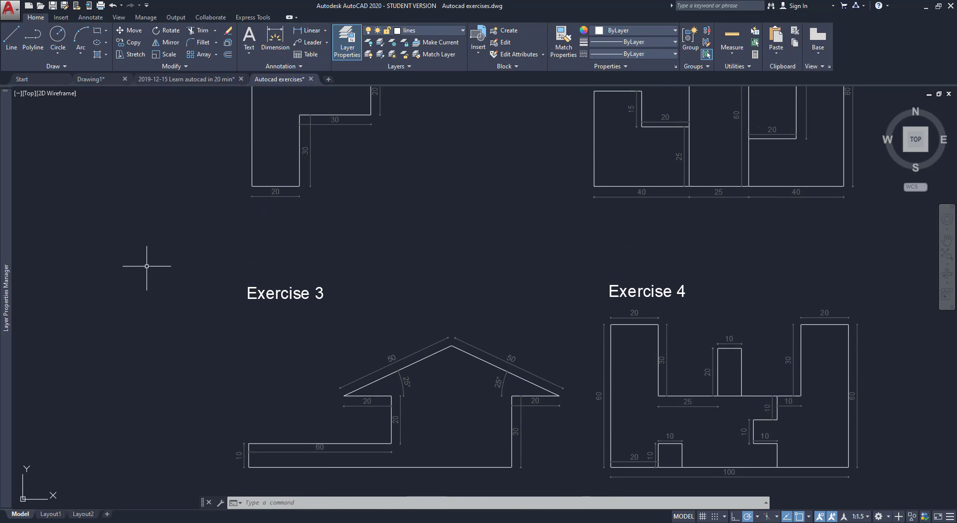
middle_click_drag(145, 158, 141, 392)
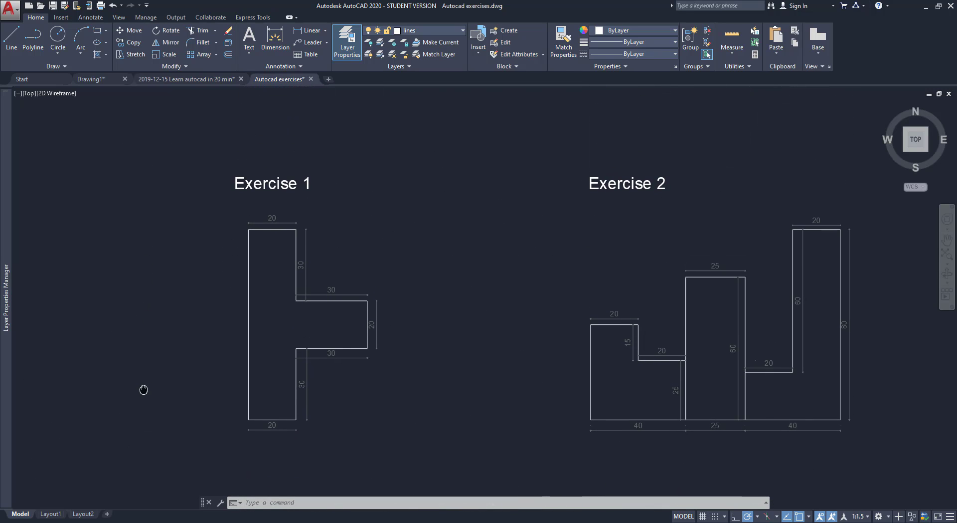